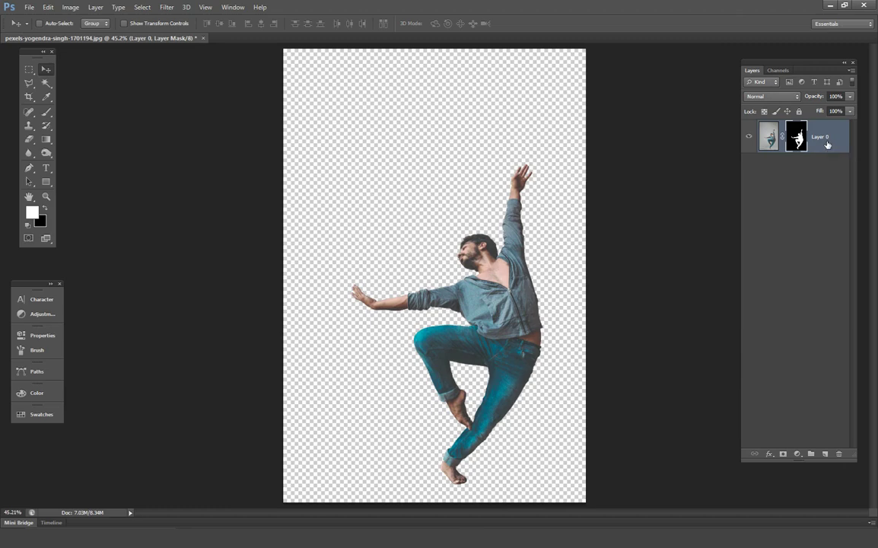
Duplicate Layer 0 and delete the layer mask from the original layer underneath.
key(ctrl+j)
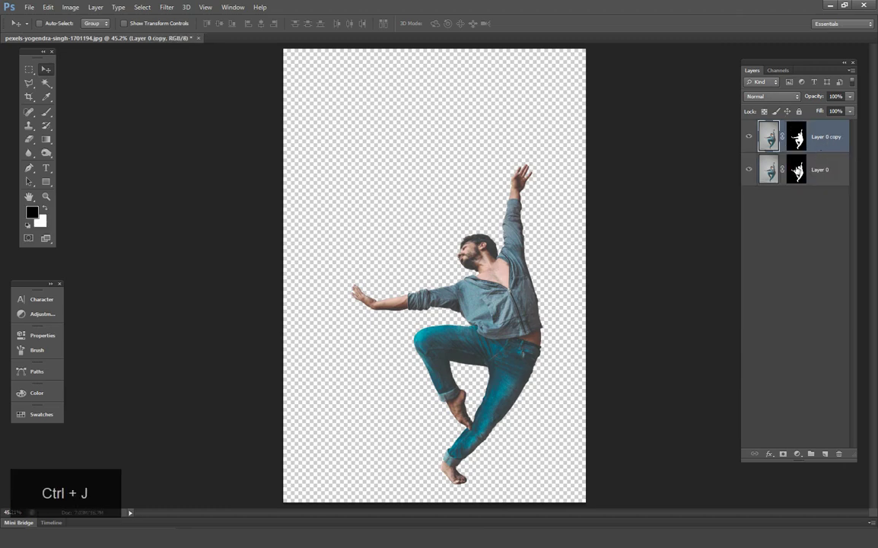
click(796, 169)
right_click(796, 171)
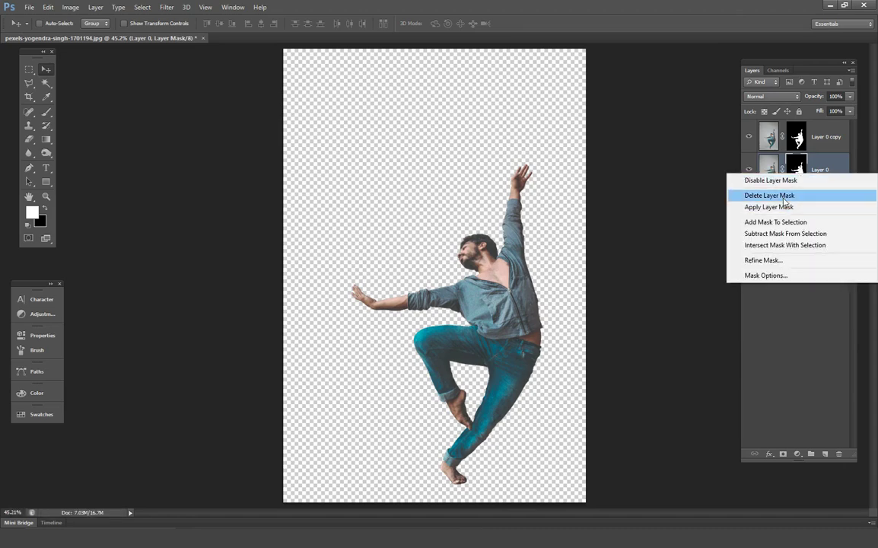
click(783, 198)
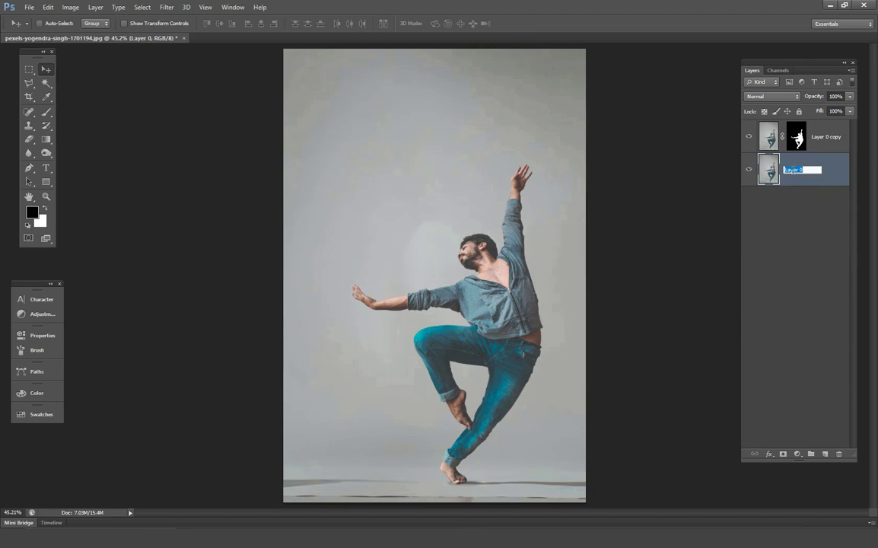
Rename the unmasked lower layer as BG and the masked copy above it as Character.
text(b)
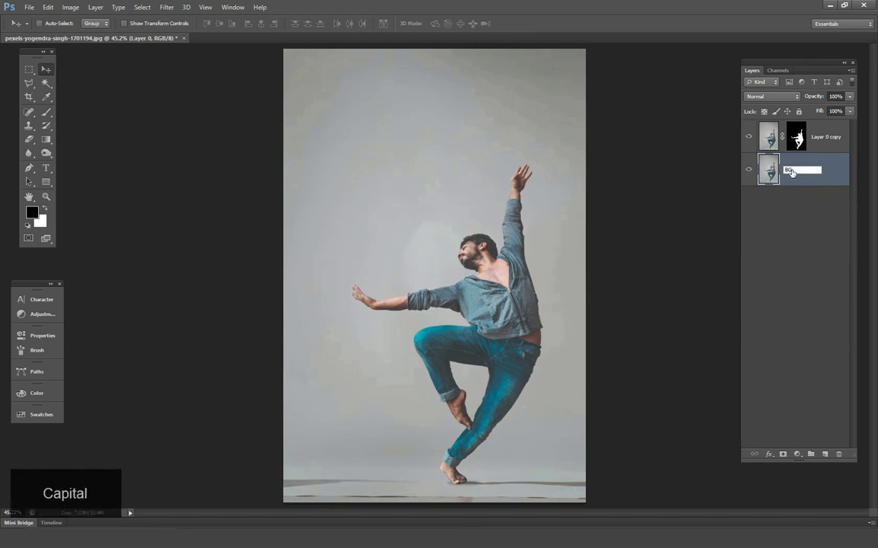
key(Return)
double_click(825, 137)
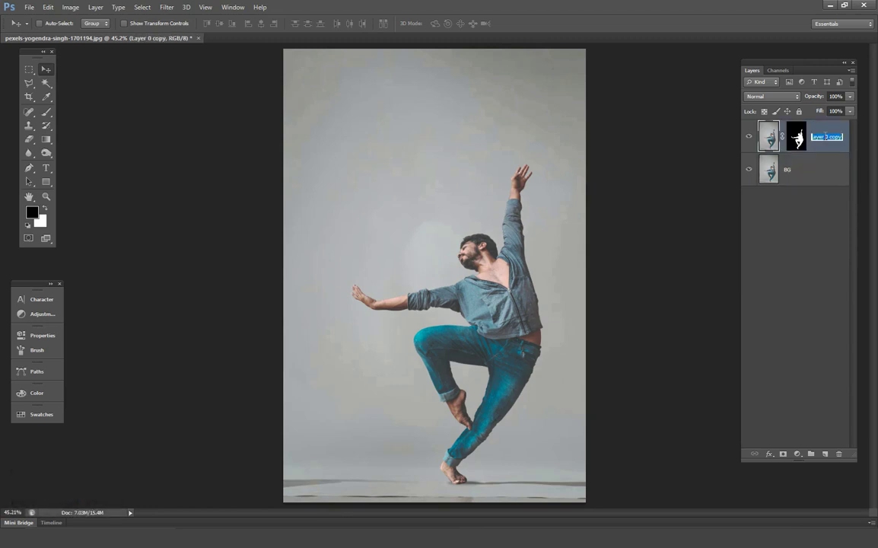
text(c)
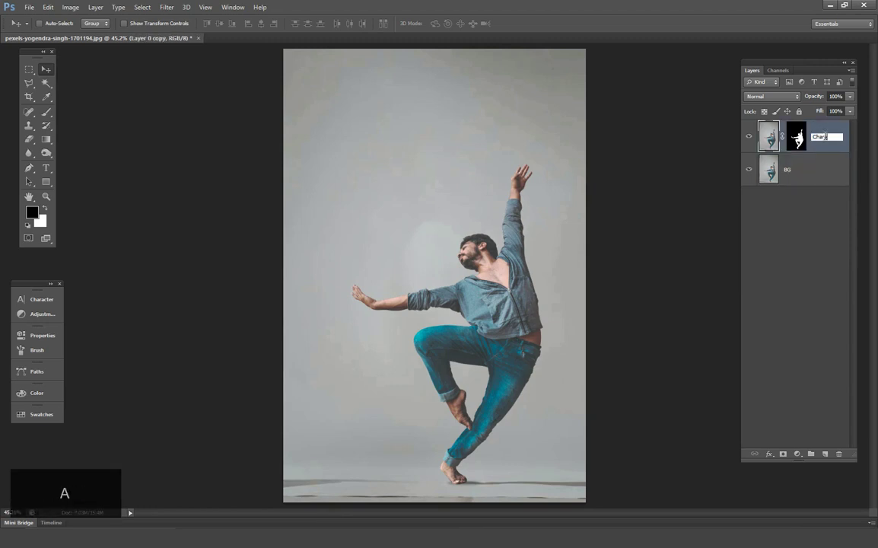
key(Return)
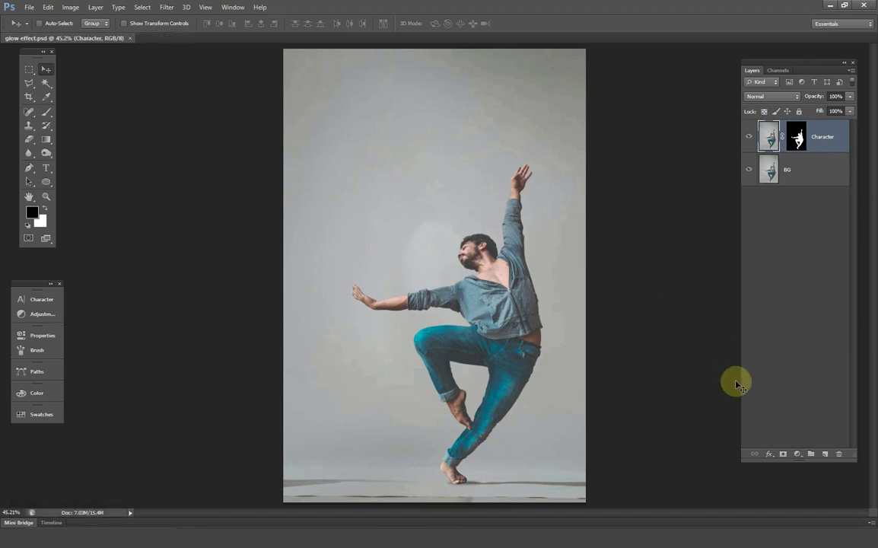
Add a Levels adjustment layer, duplicate it, and place the original between the Character and BG layers.
click(797, 453)
click(768, 278)
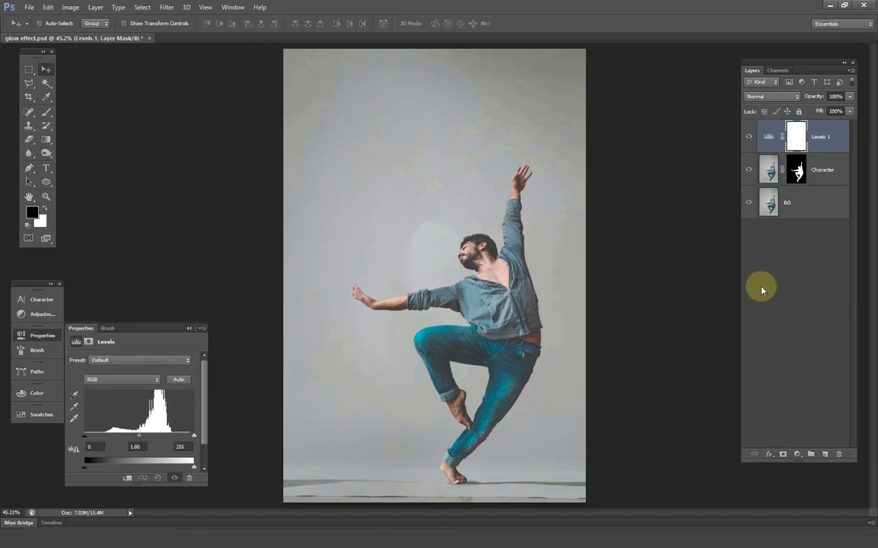
key(ctrl+j)
drag(793, 167, 816, 216)
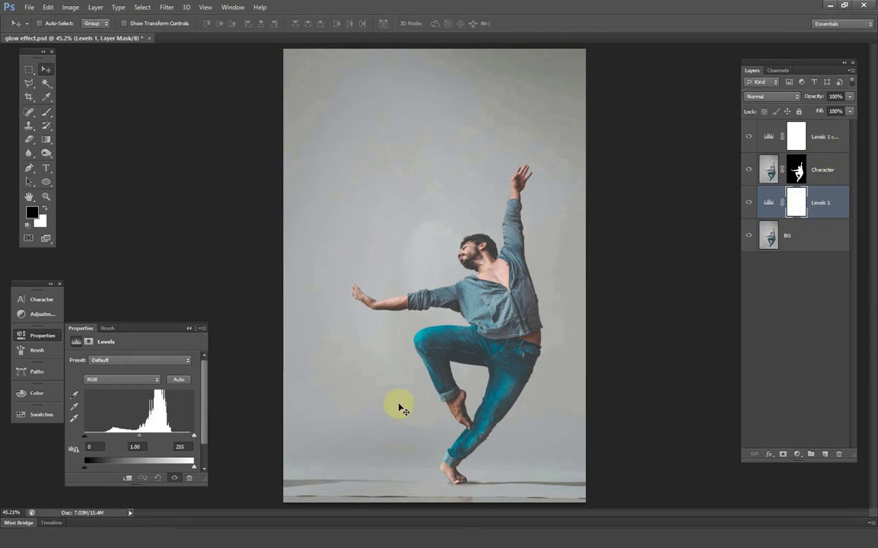
Darken the background and, with the upper Levels clipped to Character, the dancer by lowering the white output level of both Levels adjustments.
drag(194, 464, 122, 467)
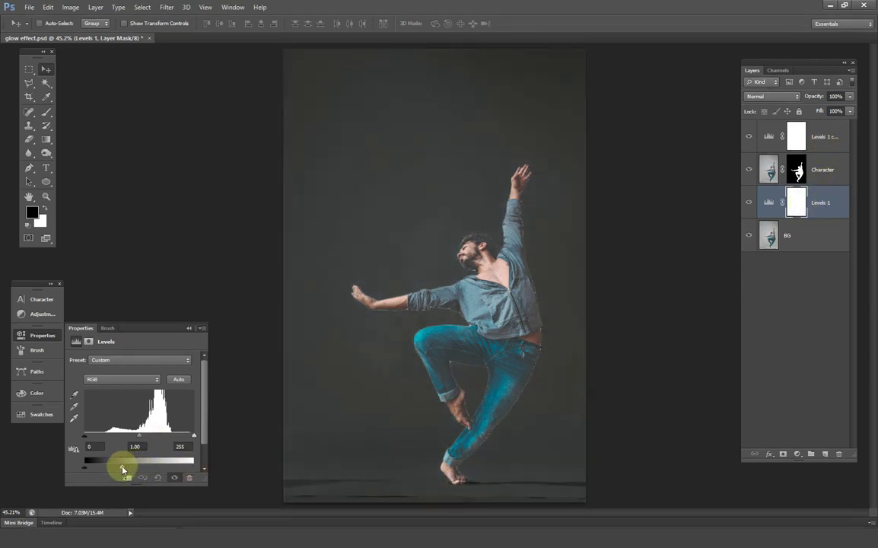
click(825, 148)
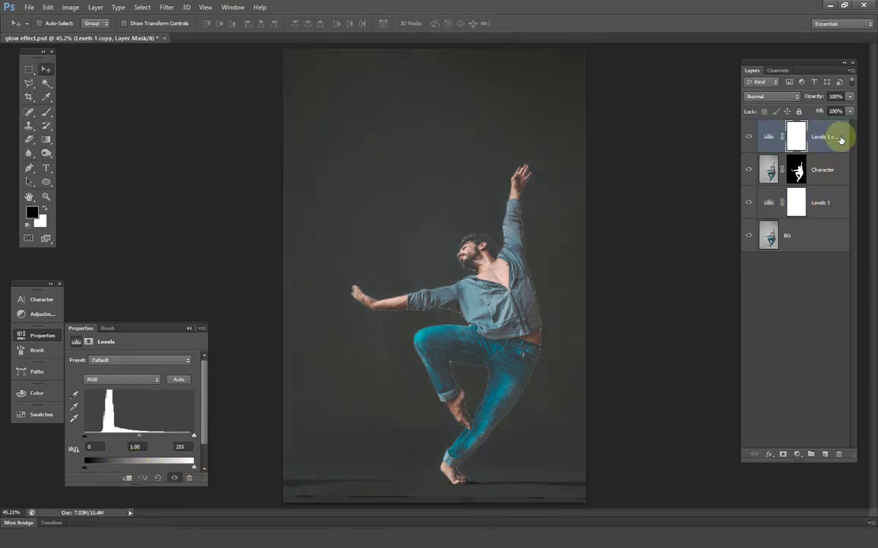
click(127, 478)
drag(193, 465, 127, 467)
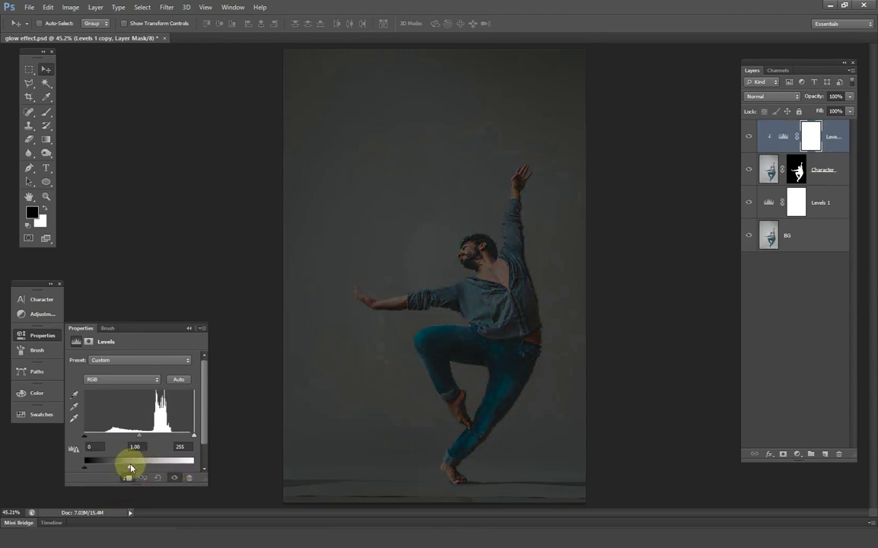
click(188, 329)
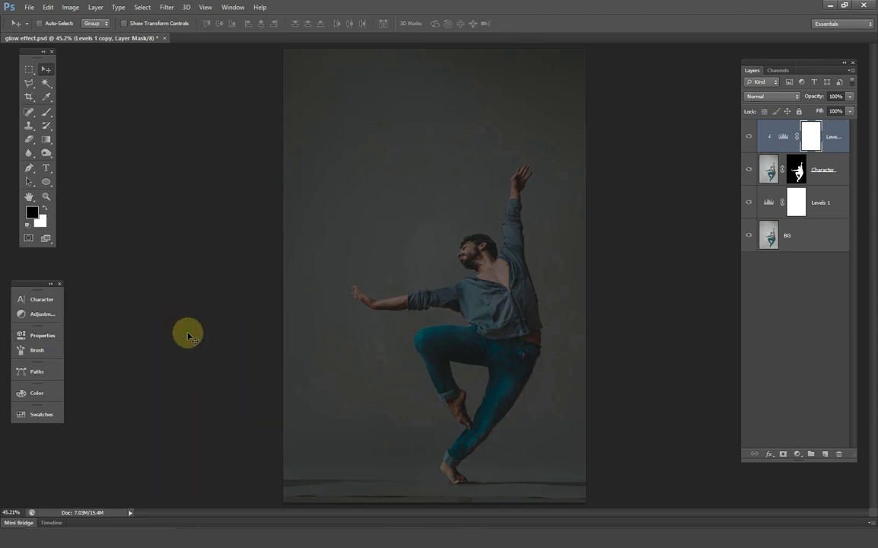
Draw an ellipse shape as a circle about 762 px in diameter over the dancer's torso.
right_click(46, 184)
click(86, 199)
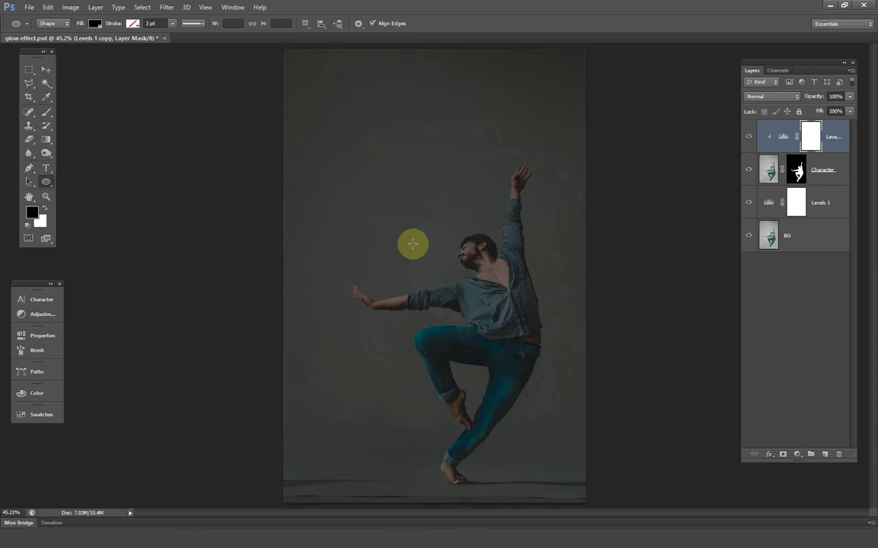
drag(380, 192, 564, 343)
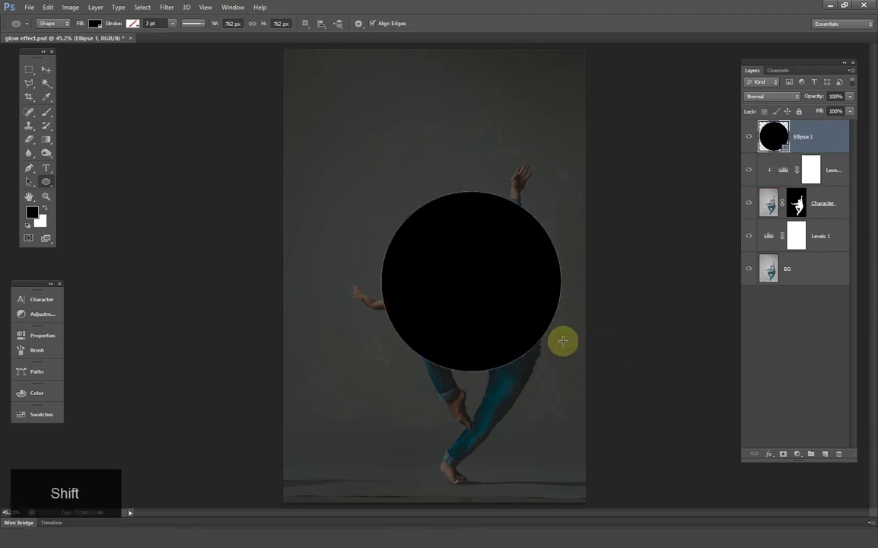
Remove the circle's fill and give it a thicker orange stroke.
click(94, 23)
click(48, 42)
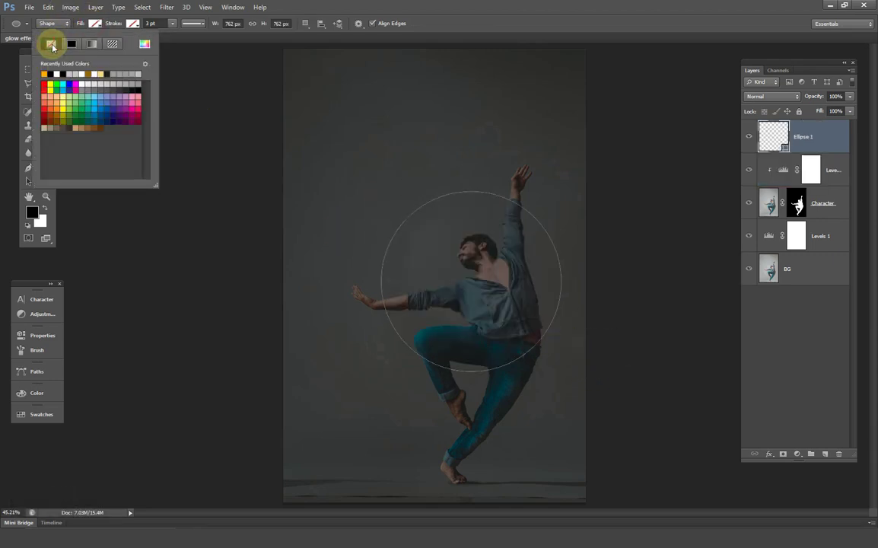
click(133, 22)
click(133, 22)
click(82, 73)
click(155, 24)
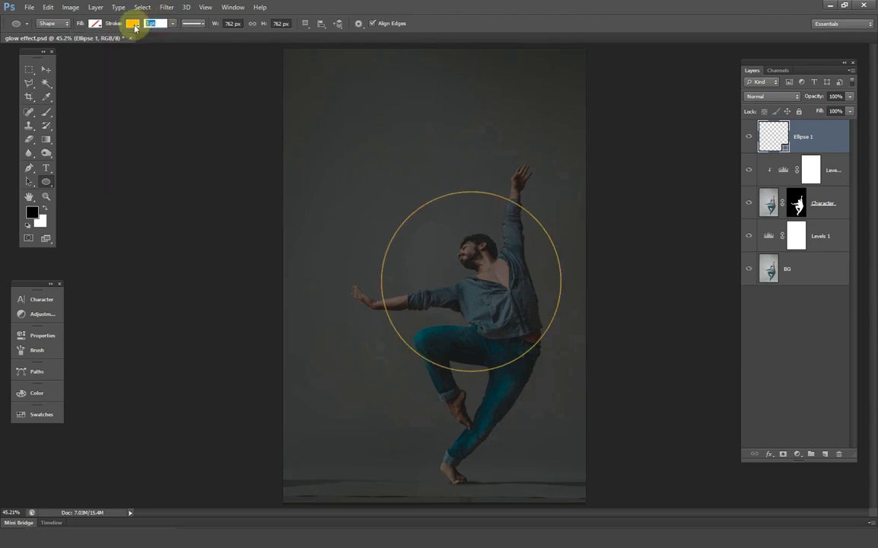
key(Return)
Scale the orange circle proportionally to about 77% and position it around the dancer's torso.
click(45, 69)
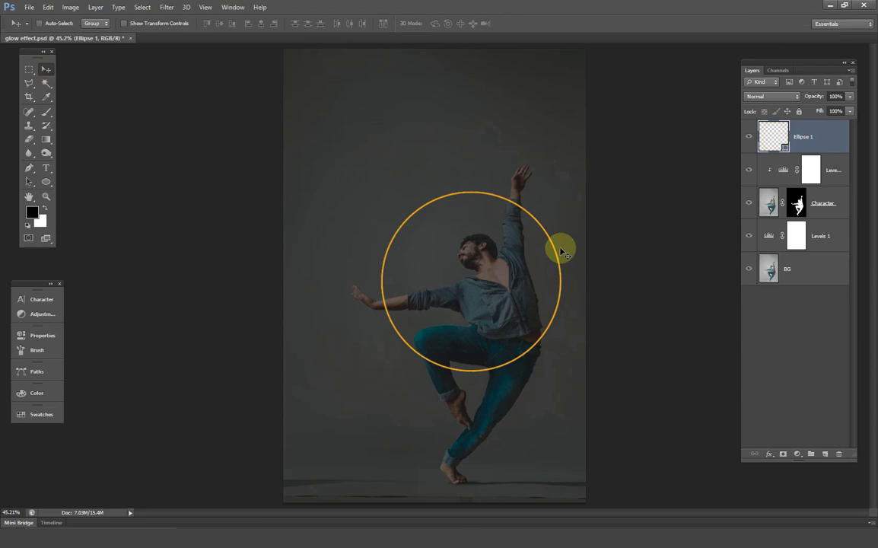
key(ctrl+t)
drag(561, 190, 541, 210)
drag(514, 280, 524, 318)
drag(511, 303, 527, 301)
scroll(526, 302, up, 3)
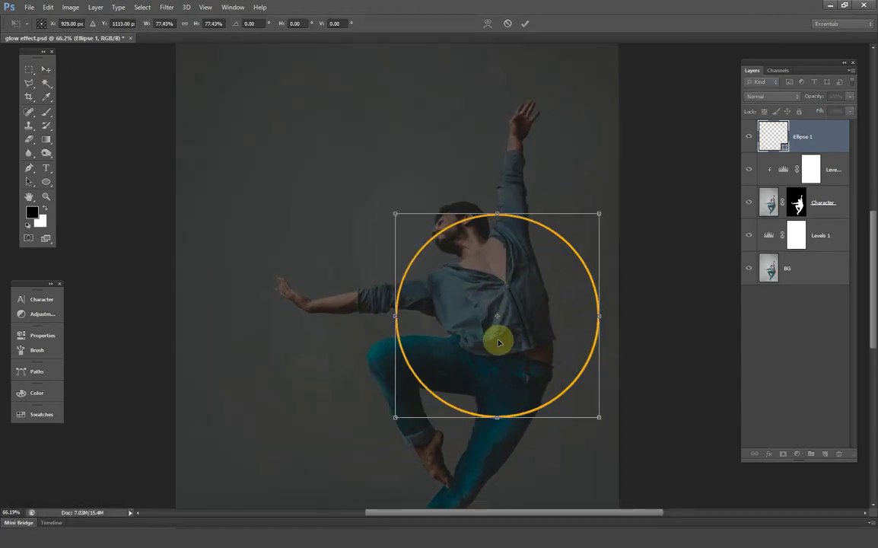
click(526, 24)
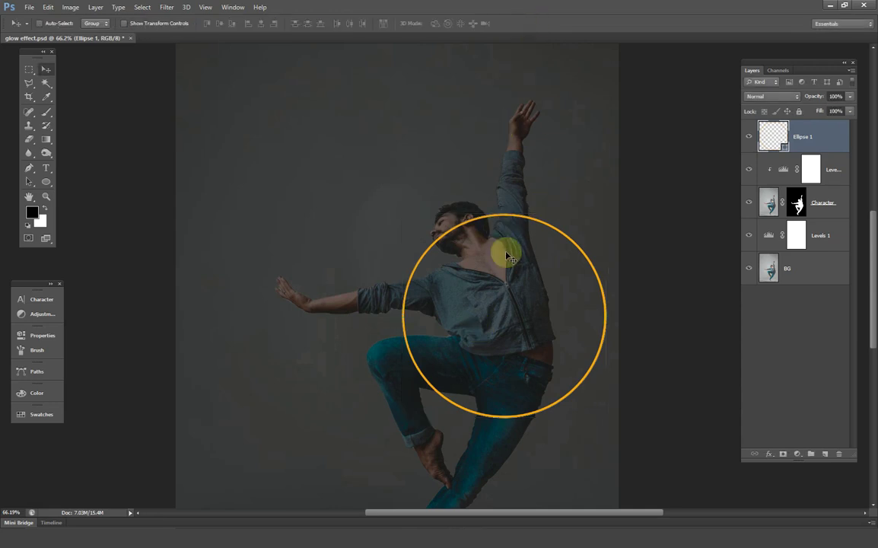
Add a layer mask to the Ellipse 1 layer and load the Character layer's mask as a selection.
click(784, 455)
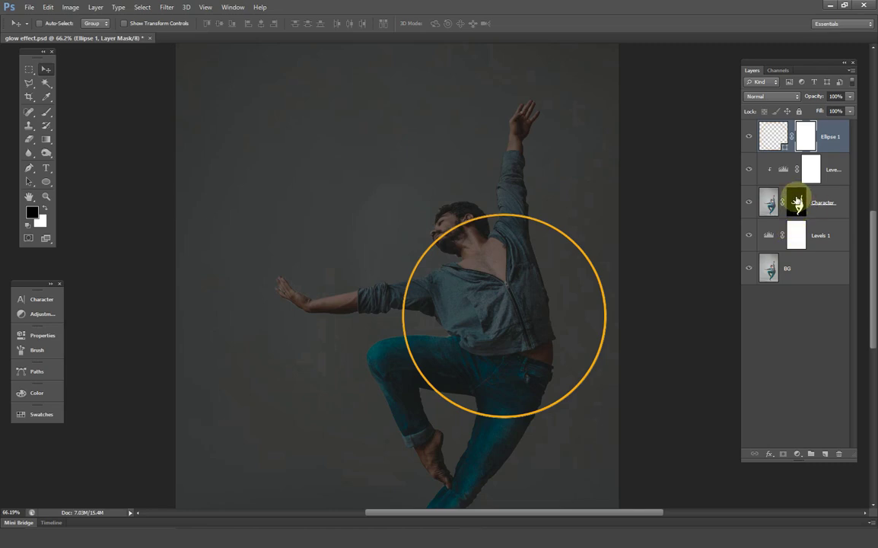
ctrl+click(795, 203)
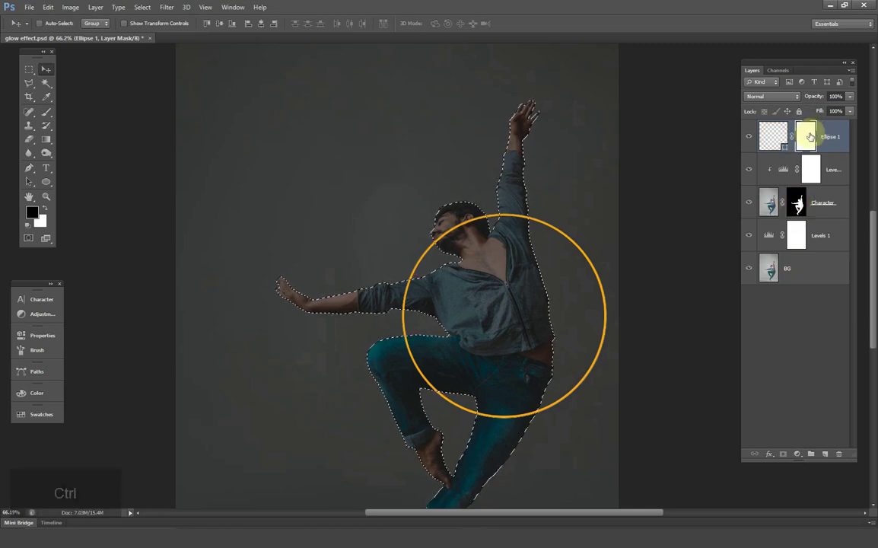
Set up a hard round brush at 82 px with 100% hardness, 100% opacity and 100% flow.
click(47, 116)
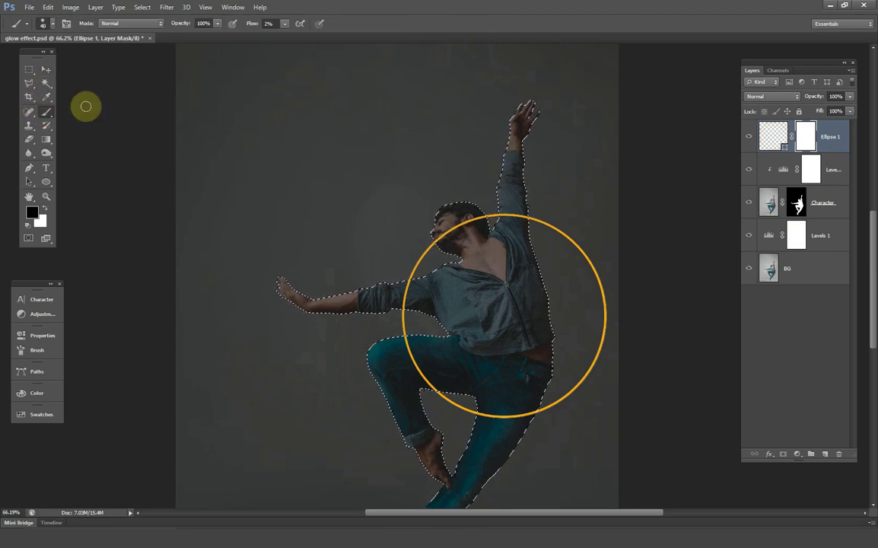
click(251, 24)
drag(307, 31, 312, 30)
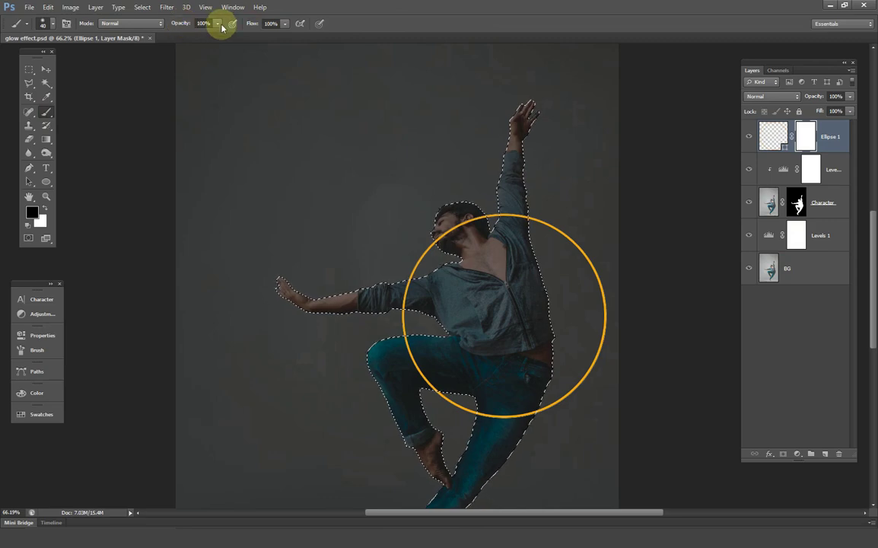
right_click(372, 228)
click(406, 302)
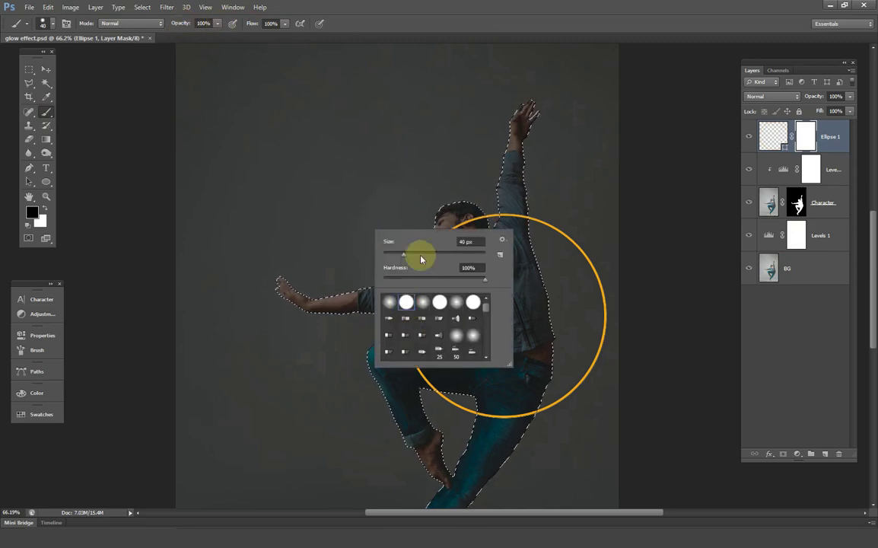
drag(426, 257, 425, 257)
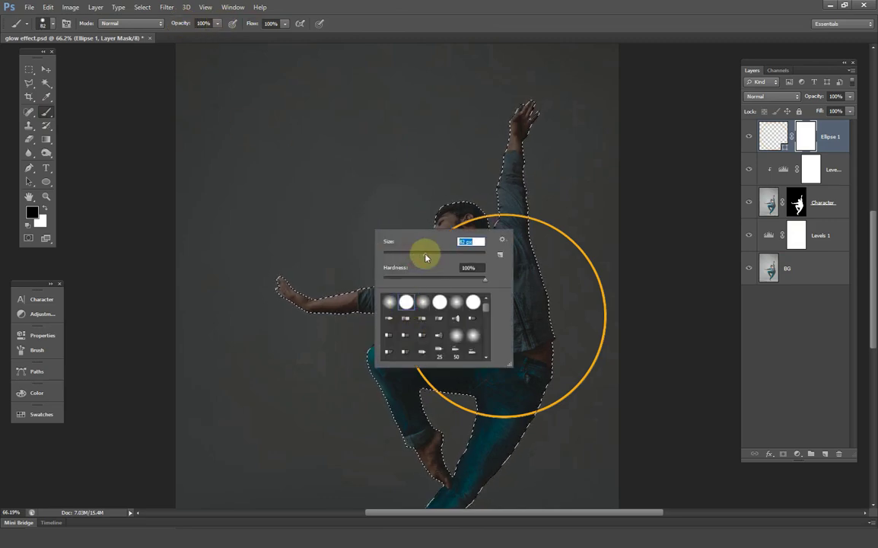
click(480, 37)
Paint black on the circle's mask within the selection to hide the ring over the dancer's face, outstretched arm and raised leg.
scroll(408, 262, up, 2)
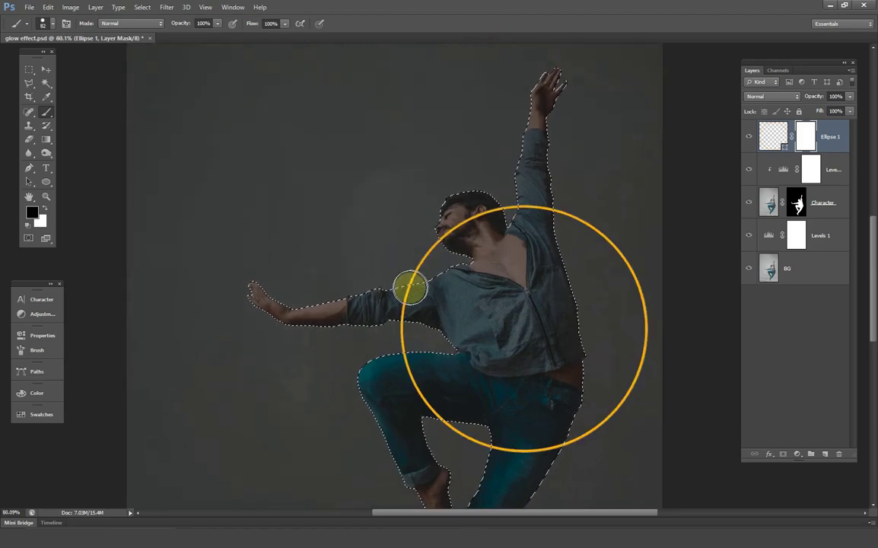
mouse_move(402, 316)
mouse_down()
mouse_move(444, 410)
mouse_move(460, 207)
mouse_move(460, 311)
mouse_move(503, 386)
mouse_up()
key(ctrl+d)
key(ctrl+h)
scroll(529, 358, down, 3)
scroll(575, 326, up, 4)
Shrink the masked circle slightly around the torso and clear the selection of the dancer's silhouette.
key(ctrl+t)
drag(613, 242, 600, 250)
drag(388, 449, 383, 458)
key(Return)
key(x)
key(x)
ctrl+click(796, 202)
key(ctrl+d)
key(v)
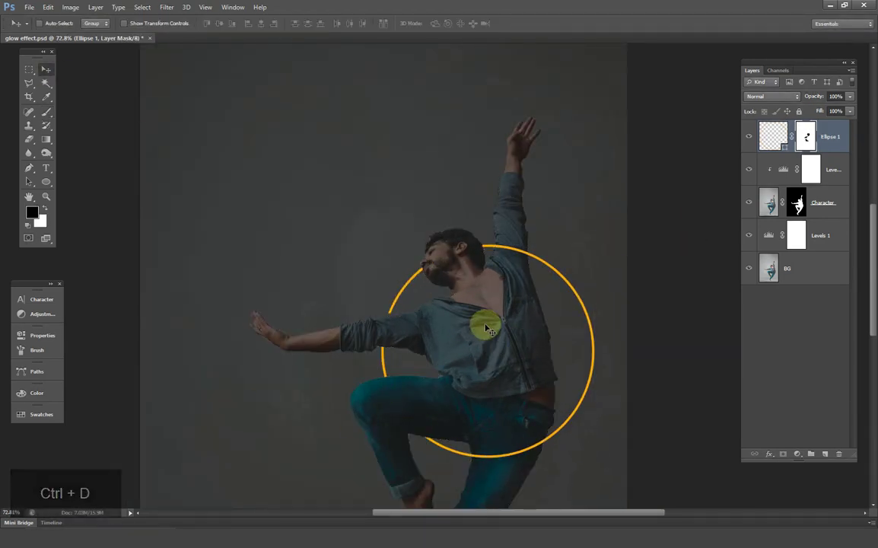
Duplicate the Ellipse 1 layer and apply a Gaussian Blur with a 5 px radius to the copy.
scroll(550, 366, down, 2)
click(770, 137)
key(ctrl+j)
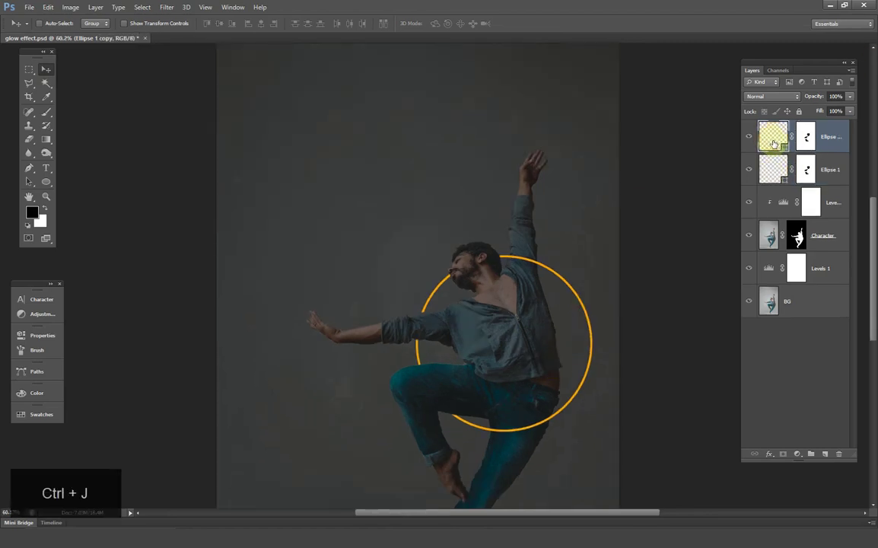
click(166, 6)
mouse_move(206, 116)
click(321, 187)
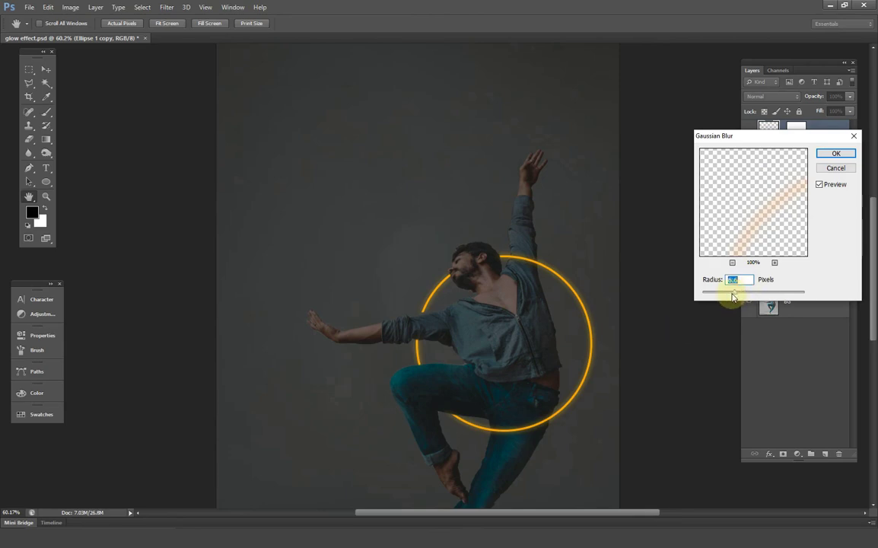
text(5)
click(840, 153)
key(v)
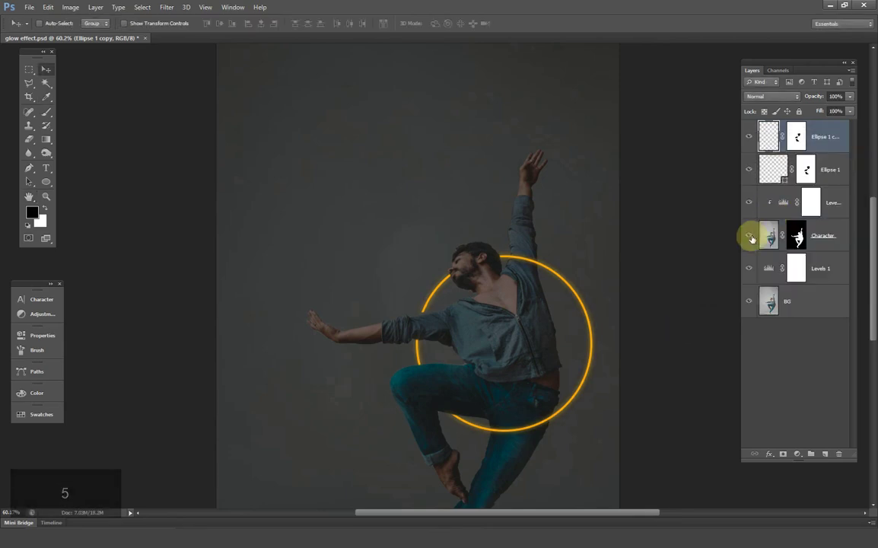
Set the blurred circle copy's blend mode to Screen and duplicate that layer.
click(786, 97)
click(757, 191)
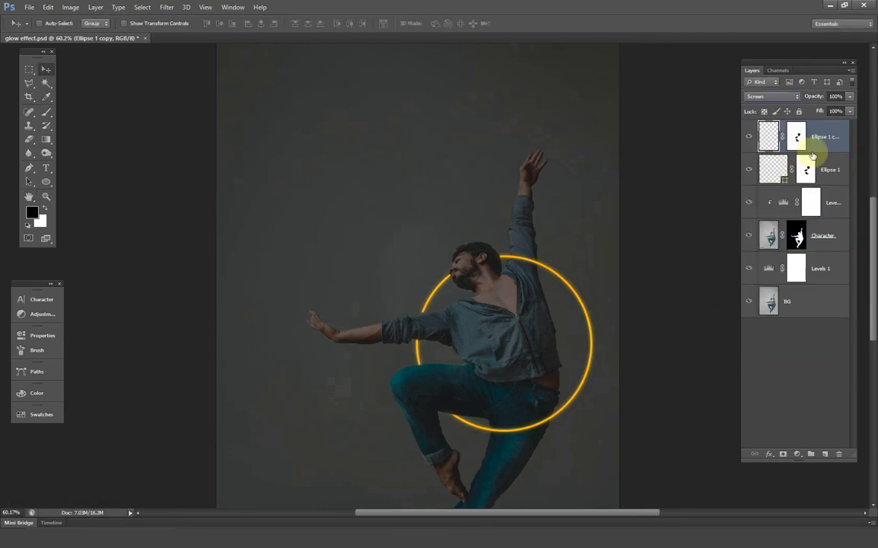
key(ctrl+j)
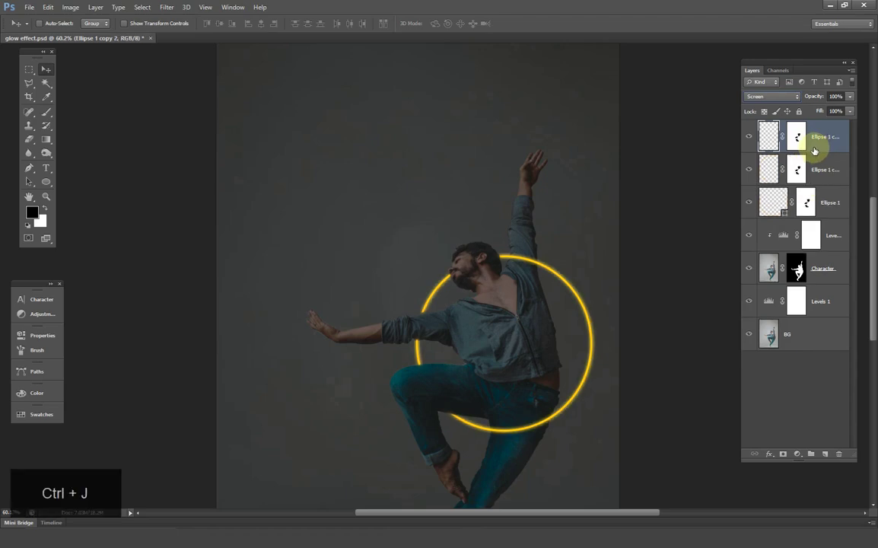
Apply a Gaussian Blur to the newest circle copy to widen the glow.
click(164, 11)
mouse_move(254, 112)
click(329, 190)
click(830, 156)
Duplicate the topmost blurred circle copy and apply a further Gaussian Blur to extend the ring's glow.
key(ctrl+j)
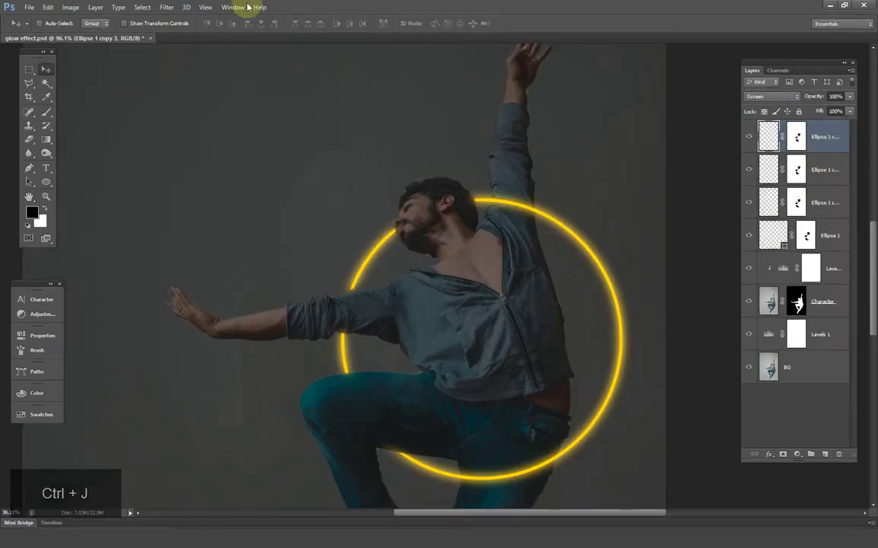
key(ctrl+alt+f)
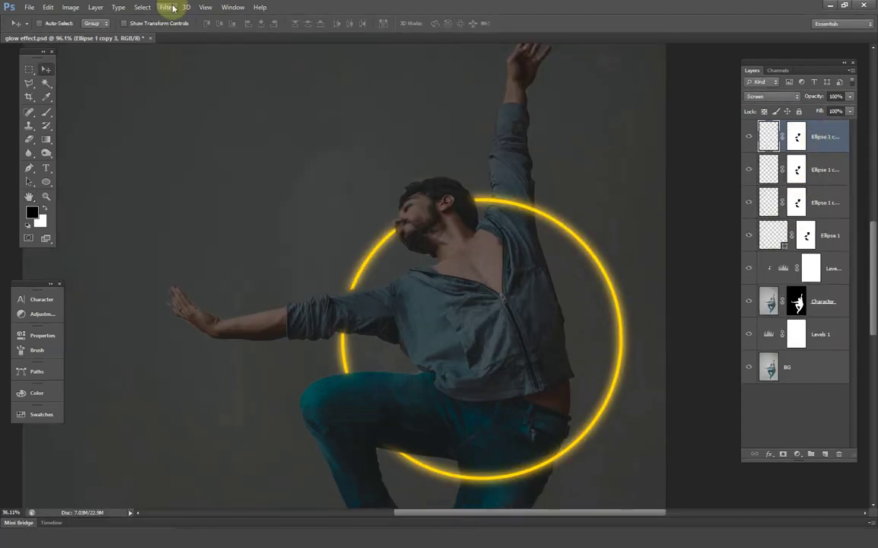
key(Return)
click(166, 7)
mouse_move(172, 111)
click(323, 186)
click(834, 154)
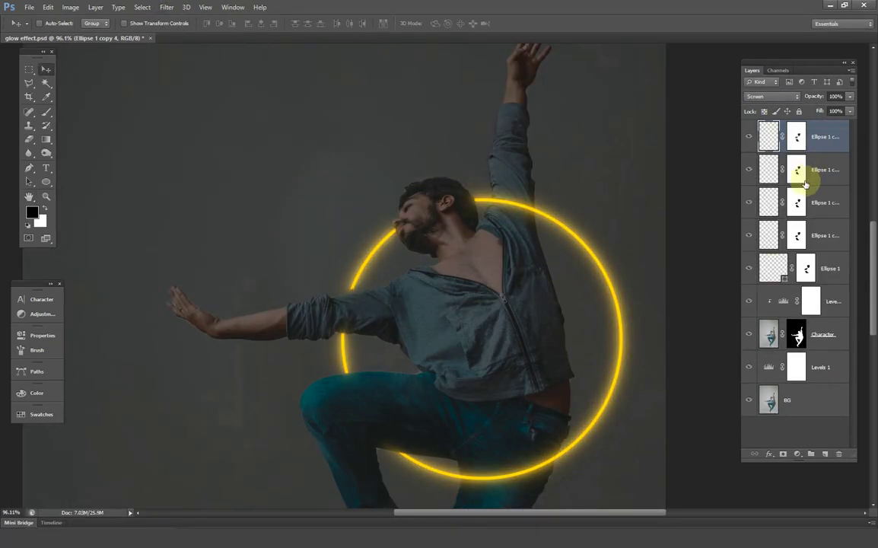
Add more duplicates of the circle glow, using the Color Dodge blend mode, and apply a Gaussian Blur to the newest copy.
key(ctrl+j)
click(771, 96)
key(ctrl+j)
click(166, 7)
click(321, 187)
text(2)
click(835, 153)
Group Ellipse 1 with all its copies and name the group "glowing ring".
shift+click(843, 333)
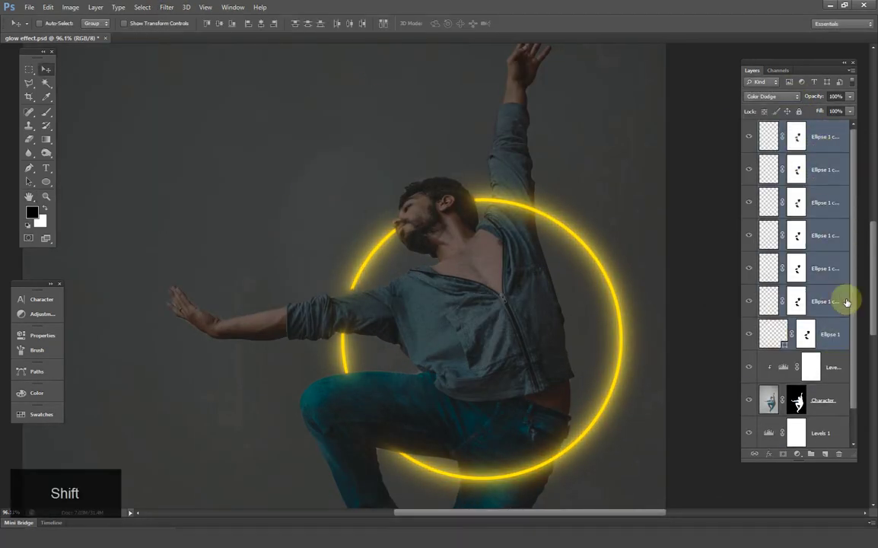
key(ctrl+g)
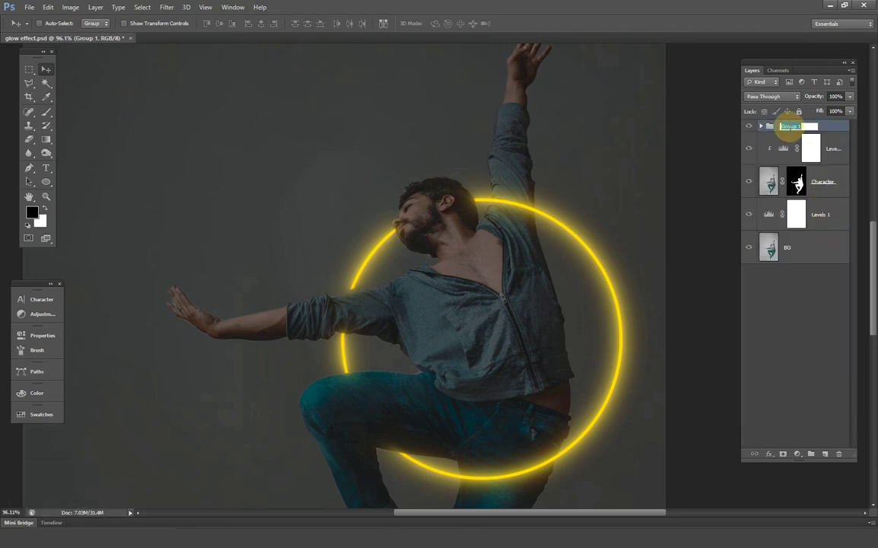
text(glowing ring)
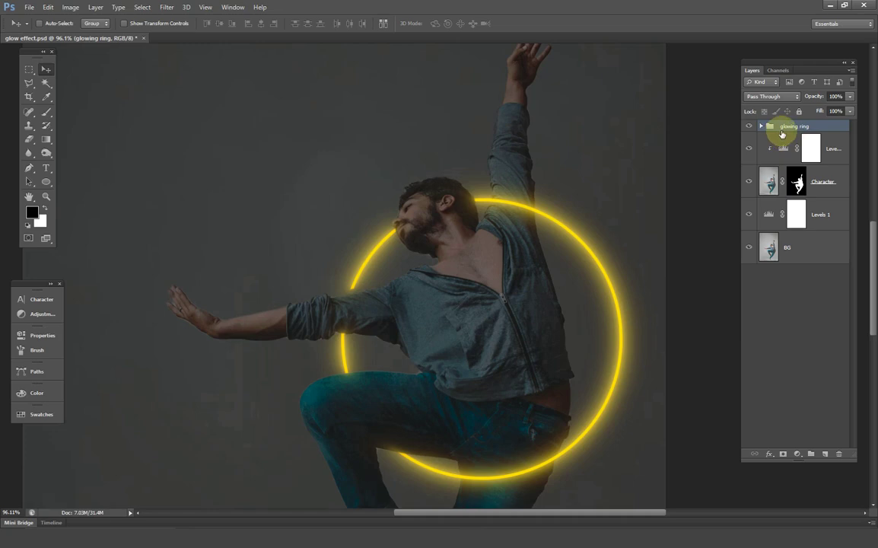
Clip a Color Balance adjustment to the glowing ring group with Midtones at red +40, magenta -37 and blue +18.
click(798, 457)
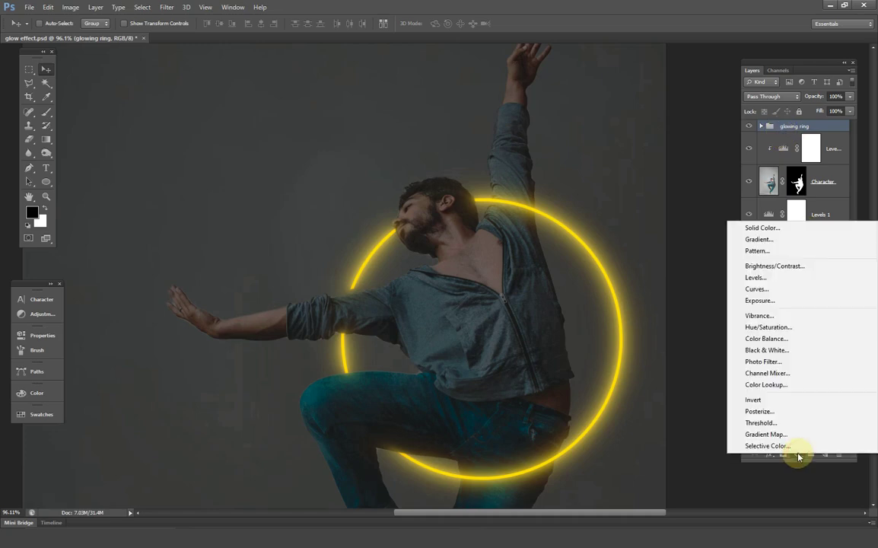
click(777, 347)
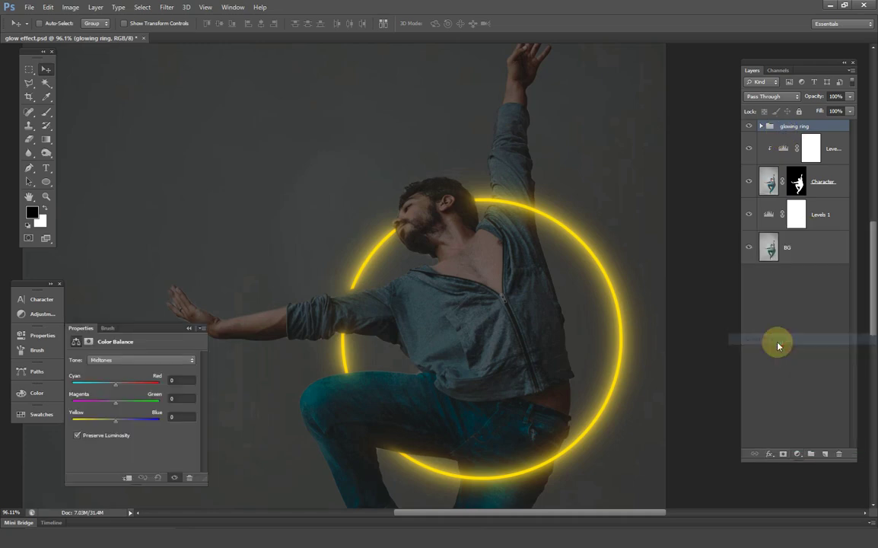
click(122, 476)
drag(119, 390, 97, 403)
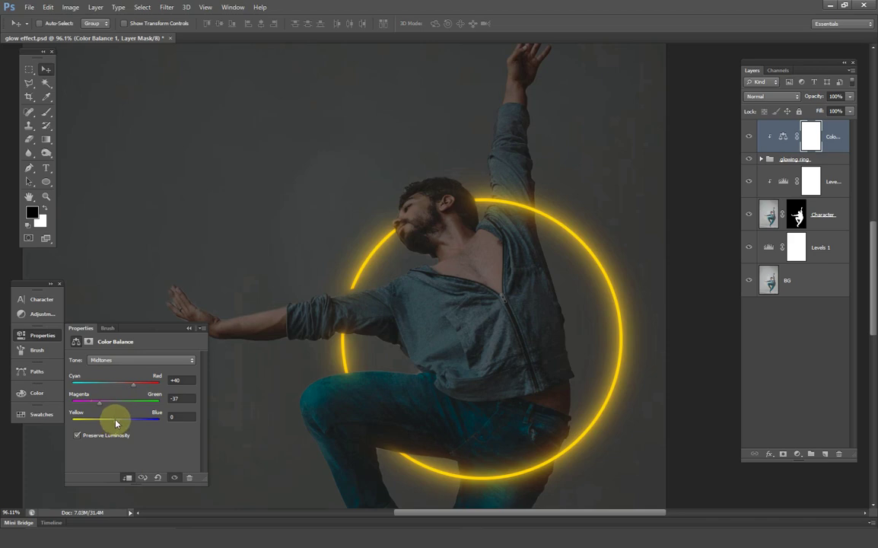
Shift the Color Balance adjustment's Highlights toward red, to about +13.
click(122, 359)
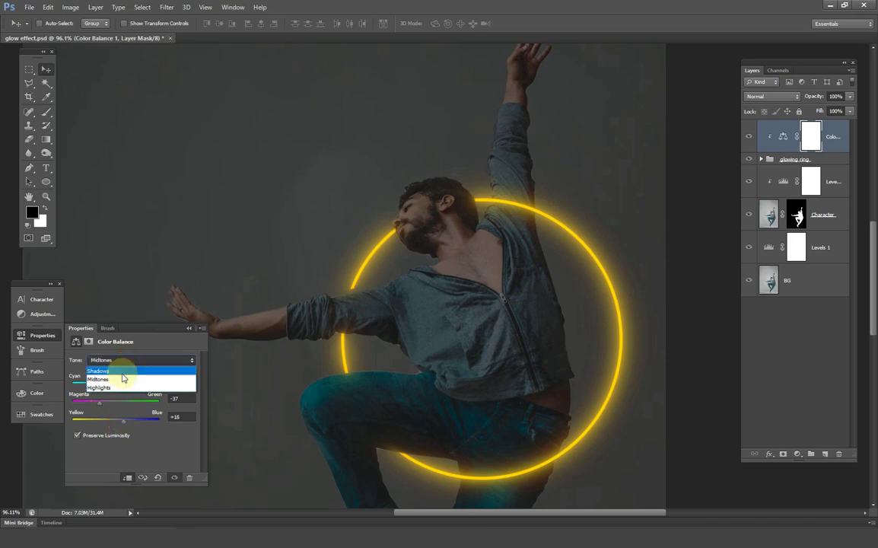
click(116, 389)
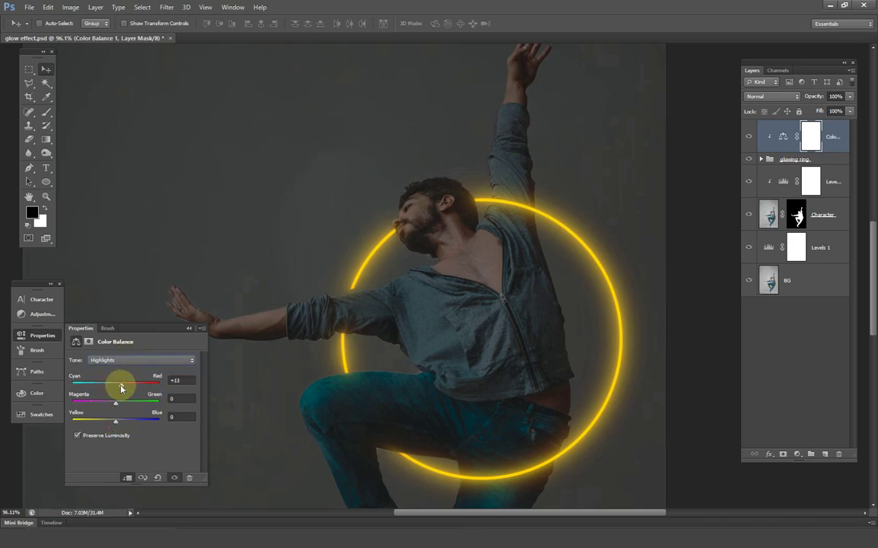
click(187, 328)
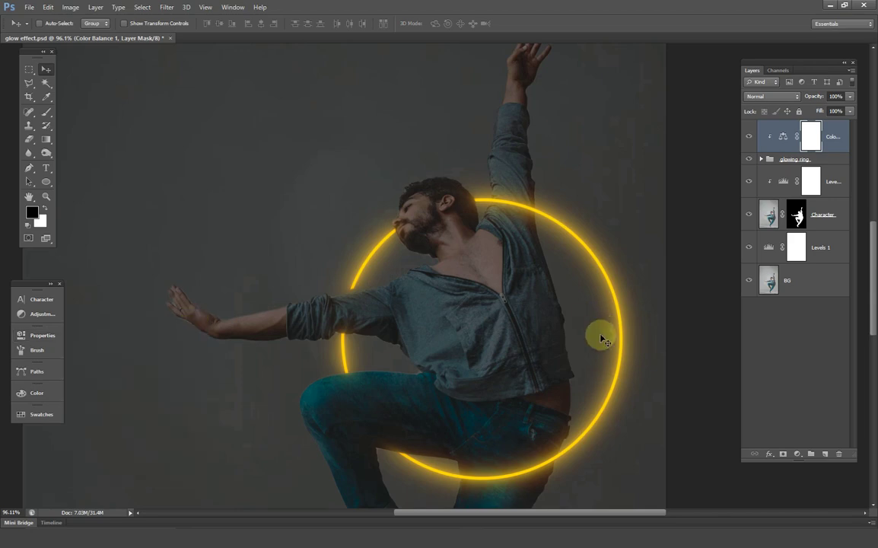
Expand the glowing ring group and paint white on the blurred copies' masks where the ring meets the dancer's edges.
scroll(553, 310, down, 4)
scroll(453, 233, up, 5)
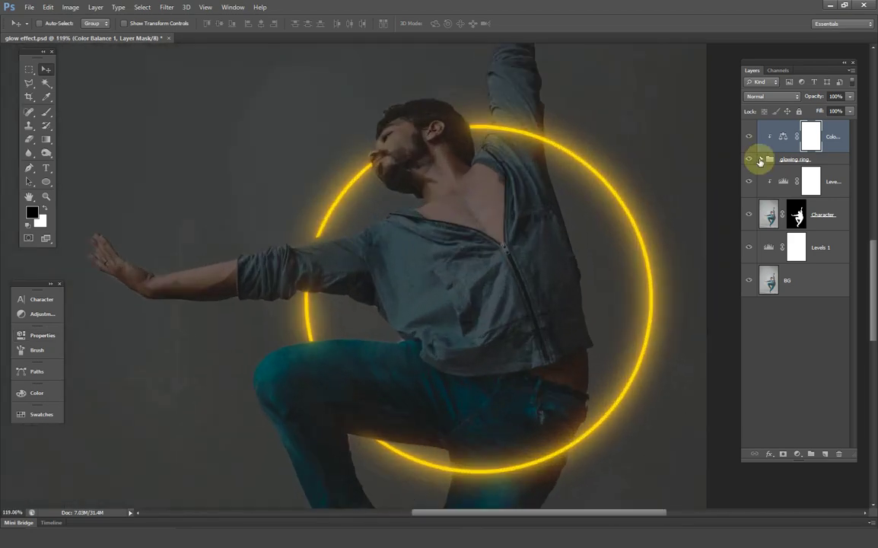
click(761, 159)
scroll(320, 241, up, 1)
click(811, 181)
key(b)
key(x)
click(811, 214)
mouse_move(309, 215)
mouse_down()
mouse_move(305, 257)
mouse_move(329, 264)
mouse_up()
click(810, 248)
click(810, 280)
click(810, 313)
Load the dancer's silhouette as a selection, paint black on the ring copies' masks to clean up the overlap, and deselect.
ctrl+click(796, 413)
key(x)
click(811, 247)
click(811, 214)
click(811, 182)
scroll(434, 255, up, 2)
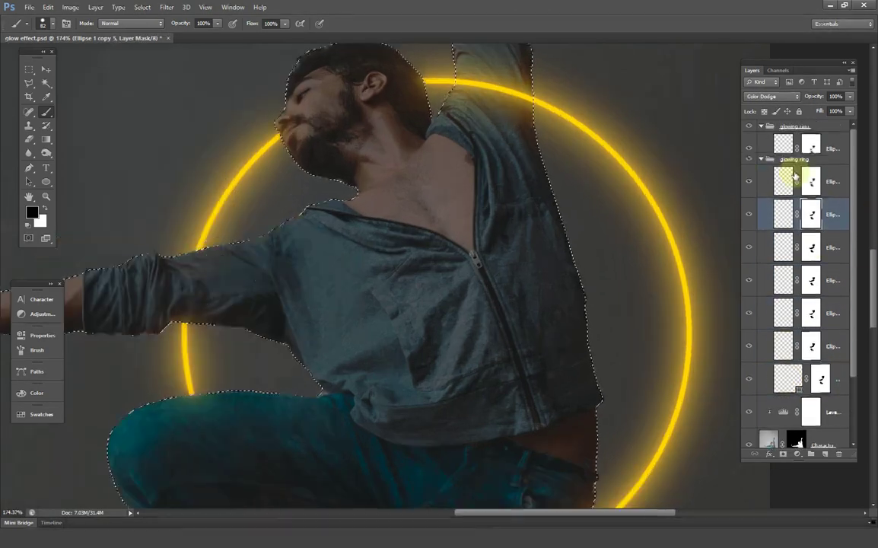
click(811, 181)
click(760, 159)
scroll(419, 213, down, 2)
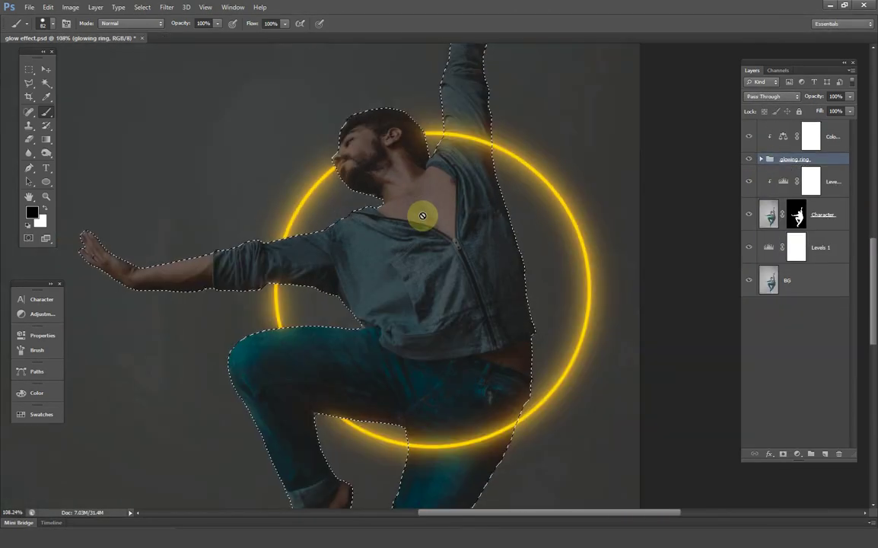
key(ctrl+d)
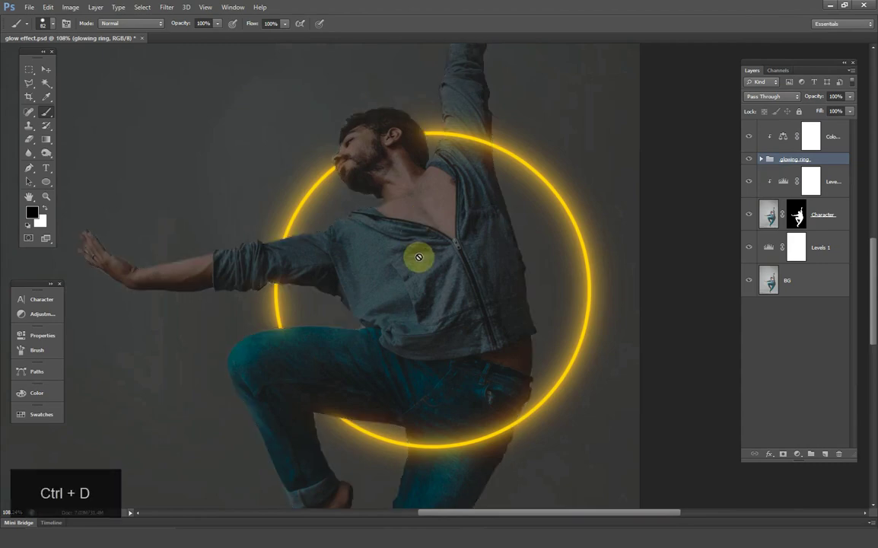
Paint black on the Levels 1 copy mask with a soft 70 px brush at 11% flow to brighten the dancer's edges near the ring.
scroll(415, 258, down, 1)
scroll(415, 258, down, 1)
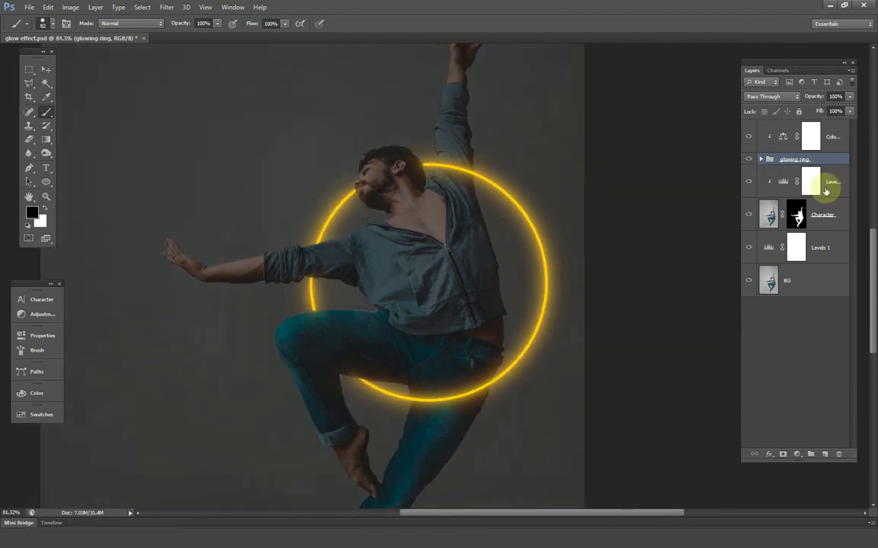
click(811, 183)
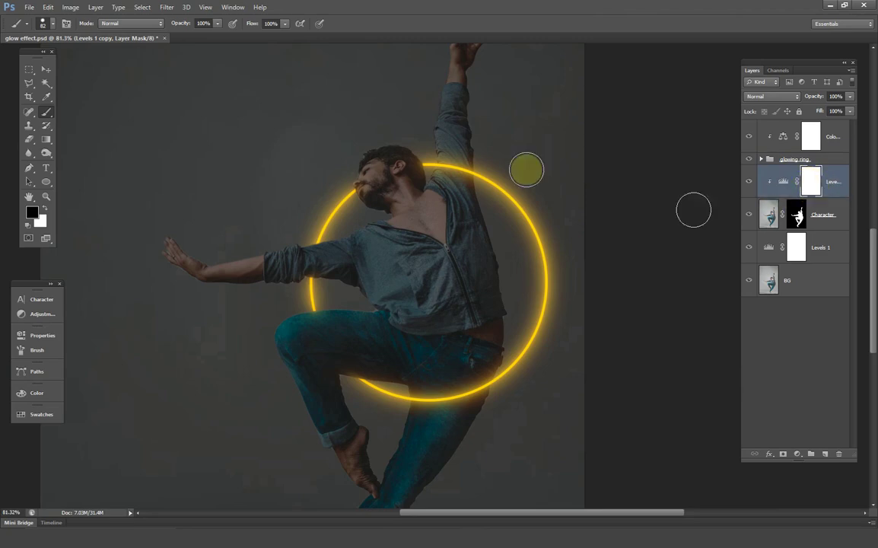
right_click(273, 135)
click(290, 208)
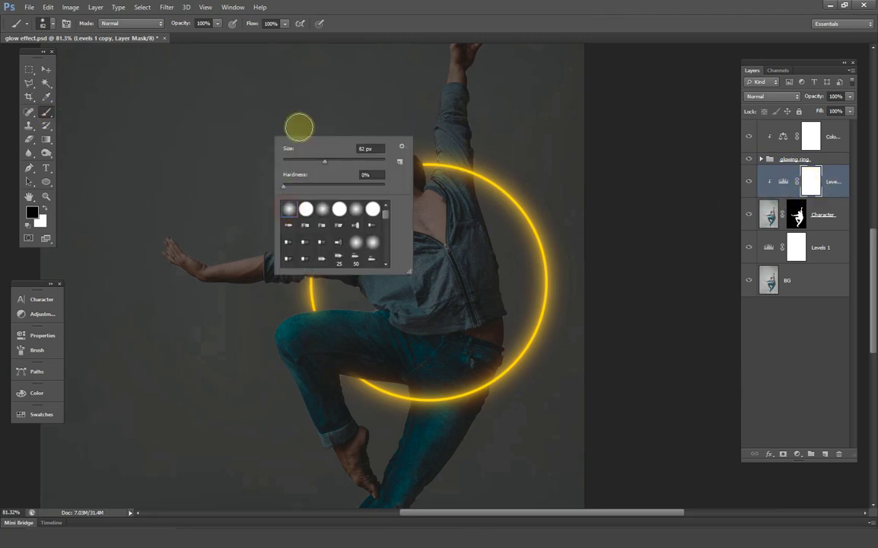
drag(253, 24, 207, 26)
scroll(315, 309, up, 10)
key(bracketleft)
key(bracketleft)
mouse_move(286, 312)
mouse_down()
mouse_move(258, 253)
mouse_move(303, 123)
mouse_up()
scroll(303, 124, down, 3)
drag(601, 152, 312, 179)
mouse_move(327, 44)
mouse_down()
mouse_move(367, 170)
mouse_move(365, 345)
mouse_up()
drag(323, 199, 348, 231)
drag(244, 183, 96, 272)
drag(388, 426, 305, 223)
drag(224, 426, 418, 207)
mouse_move(297, 201)
mouse_down()
mouse_move(242, 212)
mouse_move(237, 327)
mouse_up()
scroll(312, 206, down, 5)
scroll(296, 141, up, 4)
drag(296, 140, 352, 316)
drag(557, 372, 507, 326)
scroll(511, 357, down, 4)
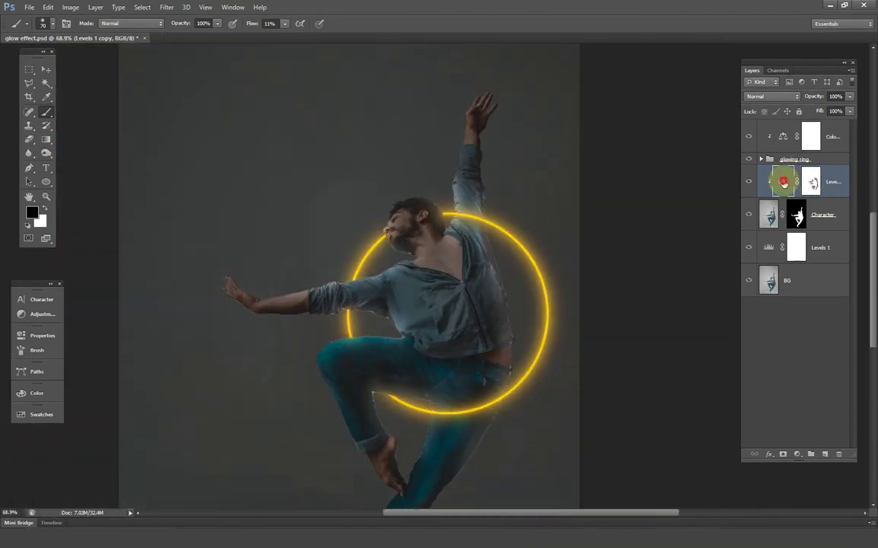
double_click(783, 182)
click(189, 328)
scroll(504, 296, down, 2)
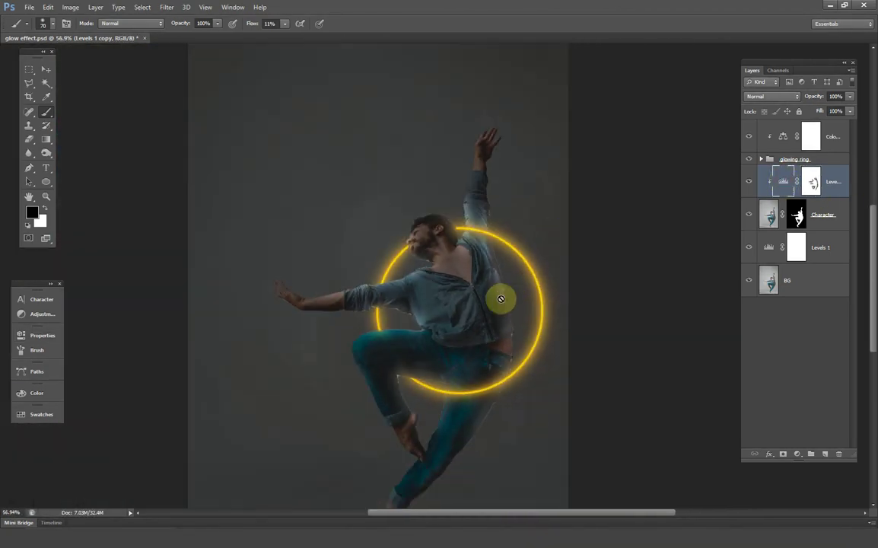
Clip a Hue/Saturation adjustment to the dancer with Colorize enabled, Hue 33 and Saturation 53.
click(797, 455)
click(784, 331)
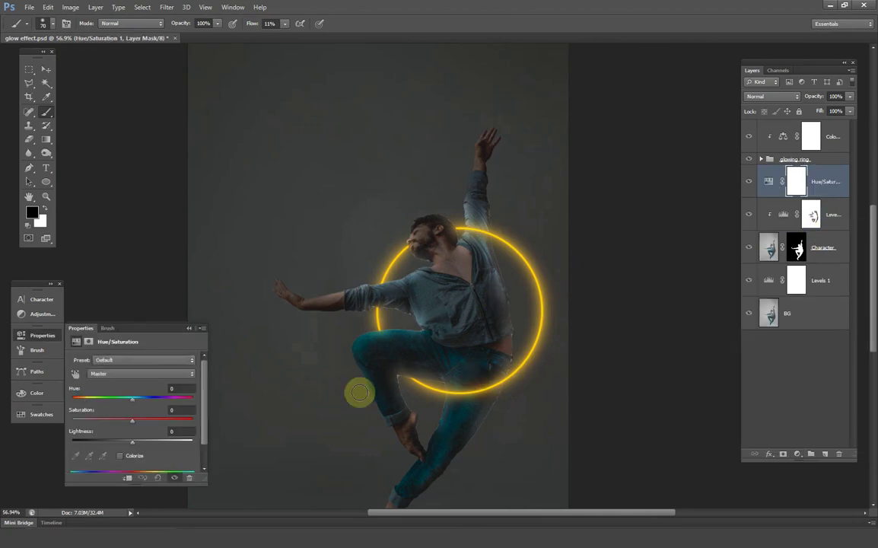
click(127, 478)
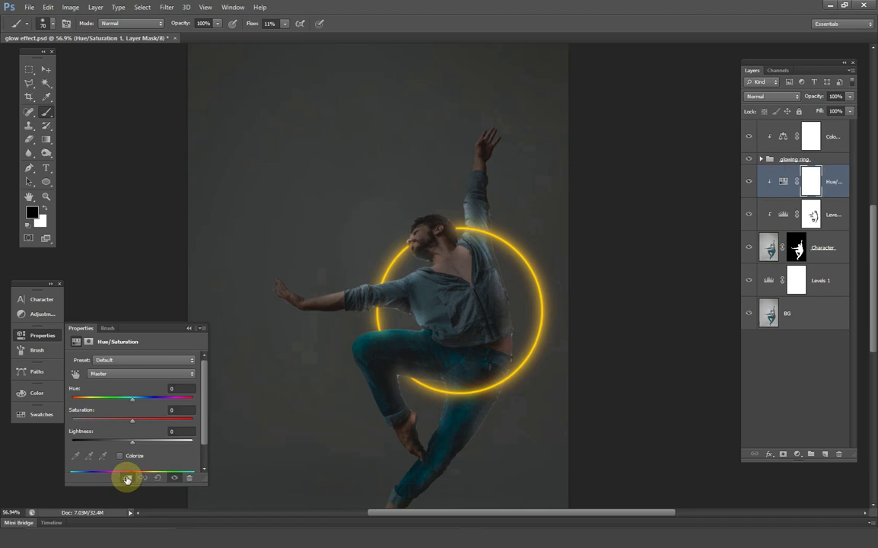
click(120, 457)
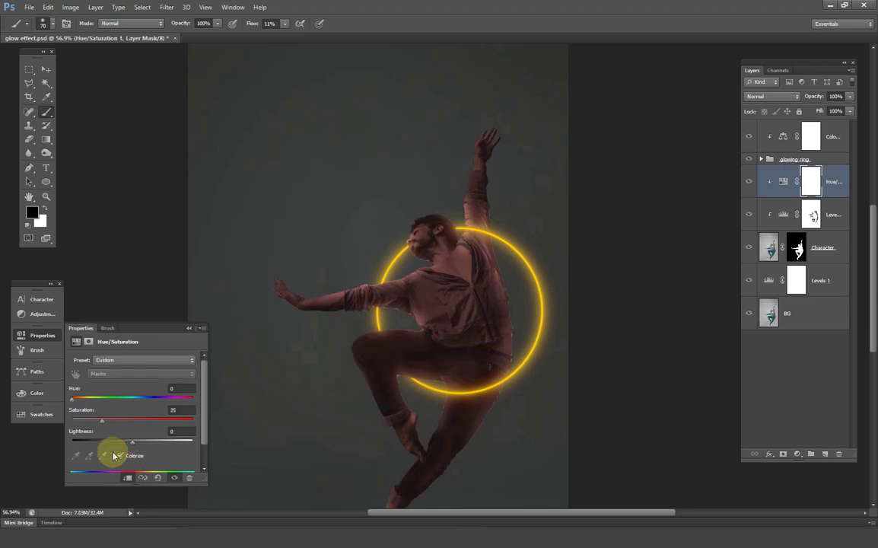
drag(79, 402, 137, 421)
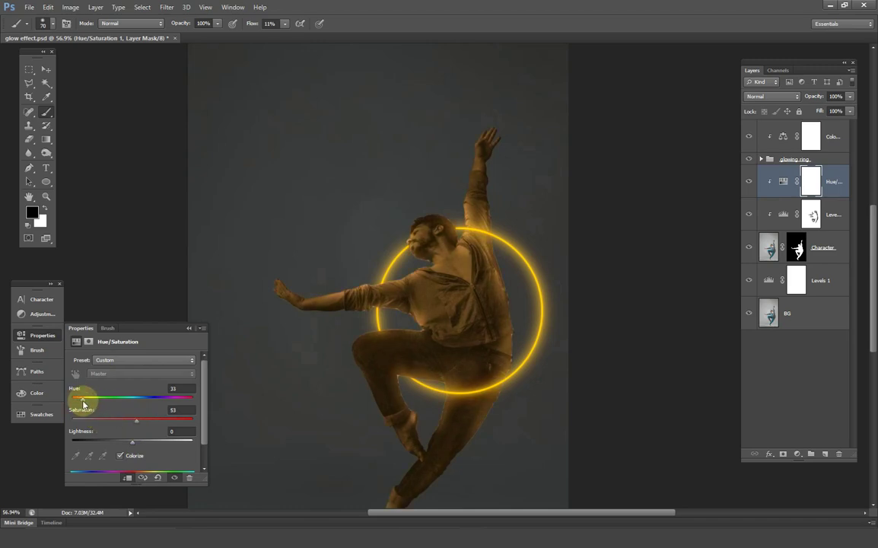
click(187, 328)
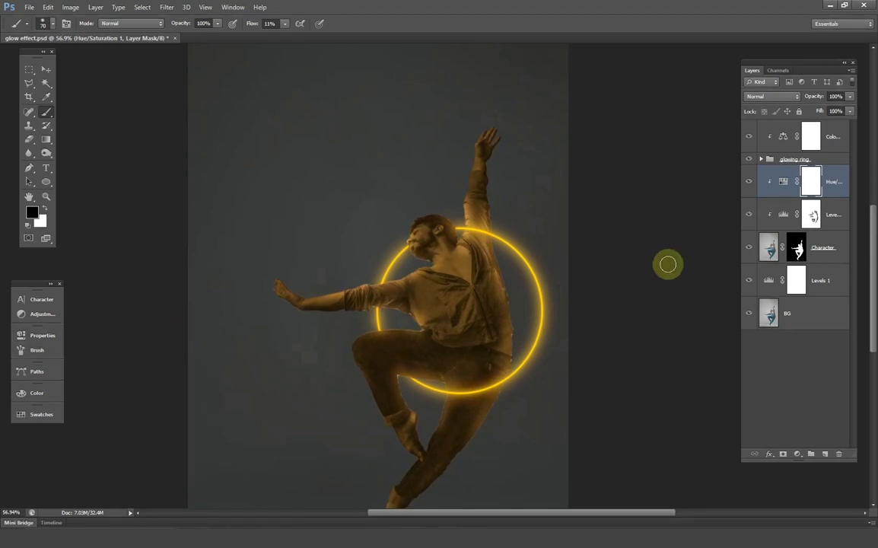
Invert the Hue/Saturation mask and paint white on the dancer's arms, face, torso and legs where the ring would cast orange light.
key(ctrl+i)
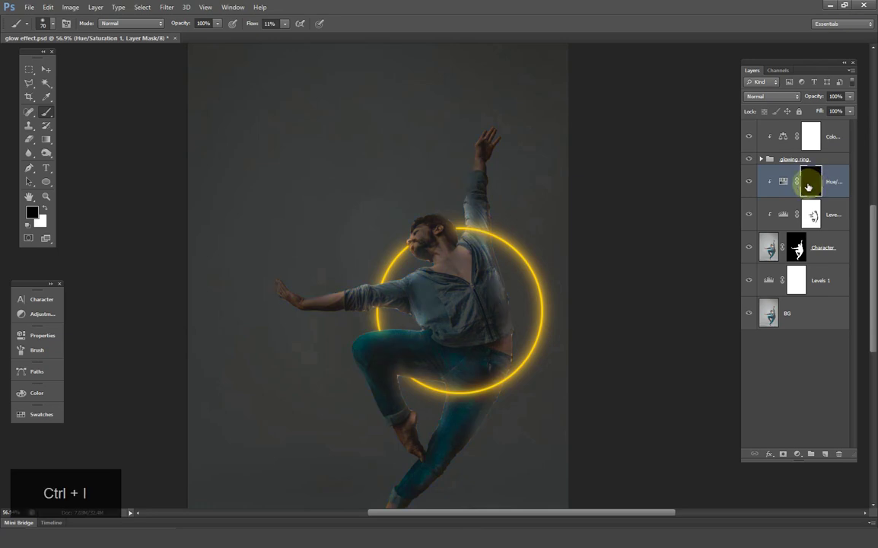
click(46, 208)
scroll(340, 270, up, 6)
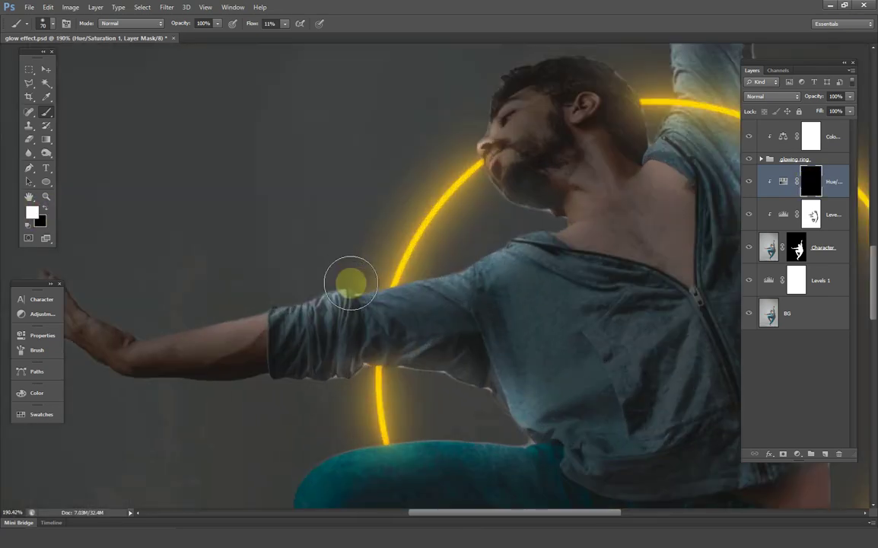
mouse_move(445, 278)
mouse_down()
mouse_move(353, 281)
mouse_move(231, 312)
mouse_move(473, 270)
mouse_move(435, 275)
mouse_move(532, 226)
mouse_move(483, 265)
mouse_move(282, 299)
mouse_move(359, 276)
mouse_move(474, 266)
mouse_move(565, 223)
mouse_move(554, 210)
mouse_move(485, 199)
mouse_move(536, 192)
mouse_move(461, 148)
mouse_move(470, 173)
mouse_move(461, 127)
mouse_move(474, 123)
mouse_move(466, 190)
mouse_move(482, 191)
mouse_move(482, 114)
mouse_up()
drag(447, 266, 328, 353)
mouse_move(411, 223)
mouse_down()
mouse_move(428, 284)
mouse_move(537, 283)
mouse_move(556, 397)
mouse_up()
drag(535, 310, 391, 162)
mouse_move(417, 365)
mouse_down()
mouse_move(464, 435)
mouse_move(426, 212)
mouse_up()
mouse_move(421, 217)
mouse_down()
mouse_move(390, 376)
mouse_move(340, 412)
mouse_up()
drag(341, 412, 409, 169)
drag(243, 232, 255, 144)
drag(258, 127, 277, 310)
mouse_move(283, 251)
mouse_down()
mouse_move(255, 306)
mouse_move(122, 247)
mouse_move(188, 250)
mouse_up()
drag(179, 183, 344, 259)
mouse_move(346, 181)
mouse_down()
mouse_move(166, 173)
mouse_move(380, 173)
mouse_move(426, 229)
mouse_up()
mouse_move(357, 187)
mouse_down()
mouse_move(214, 194)
mouse_move(356, 198)
mouse_up()
scroll(357, 207, down, 8)
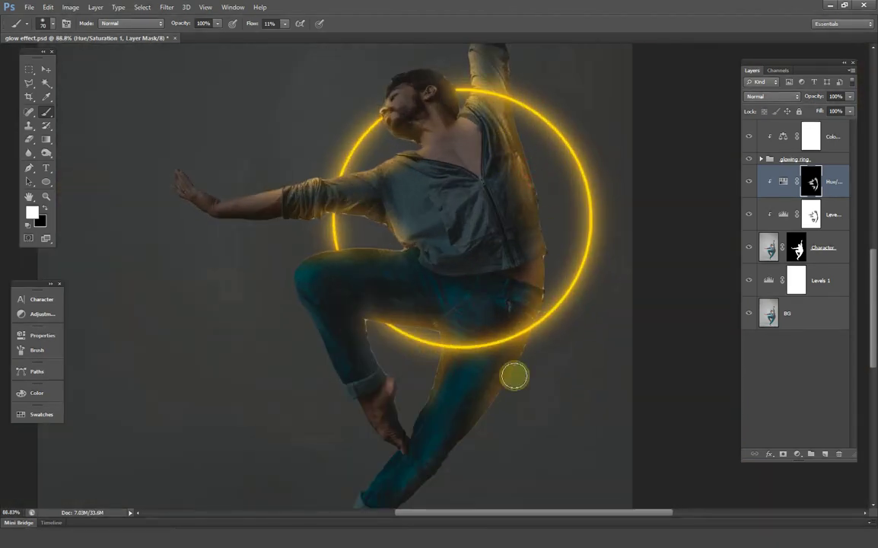
scroll(392, 165, down, 5)
scroll(450, 88, up, 9)
mouse_move(446, 90)
mouse_down()
mouse_move(447, 204)
mouse_move(452, 164)
mouse_move(421, 235)
mouse_up()
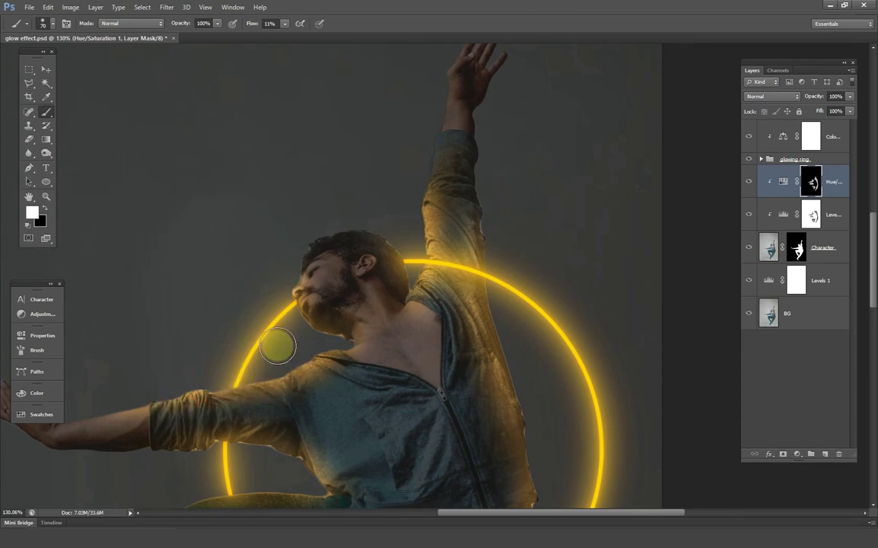
Add a Solid Color fill layer in orange ffaf15 above the Hue/Saturation adjustment.
click(797, 453)
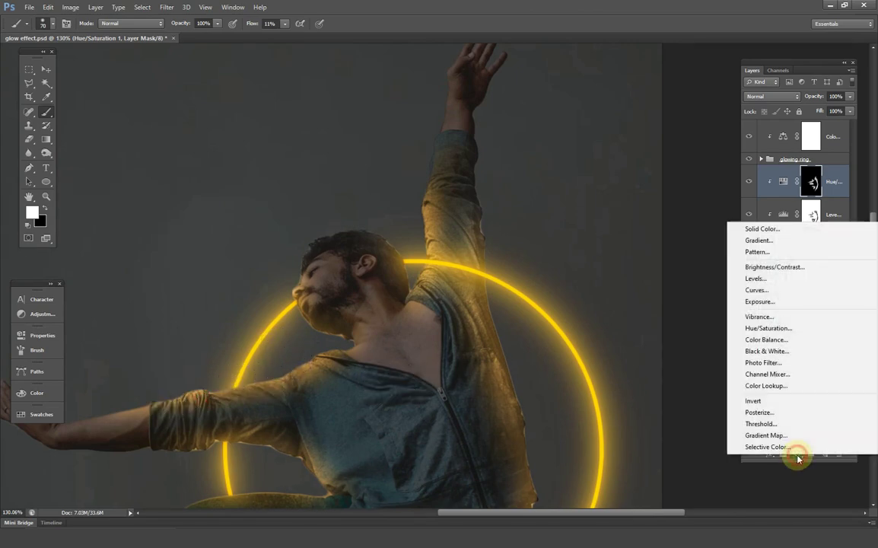
click(795, 230)
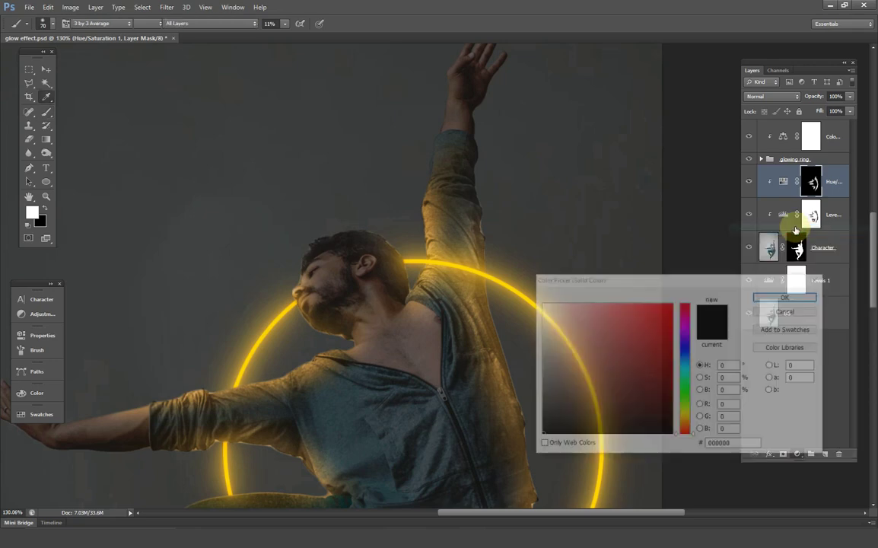
click(686, 422)
drag(689, 420, 689, 419)
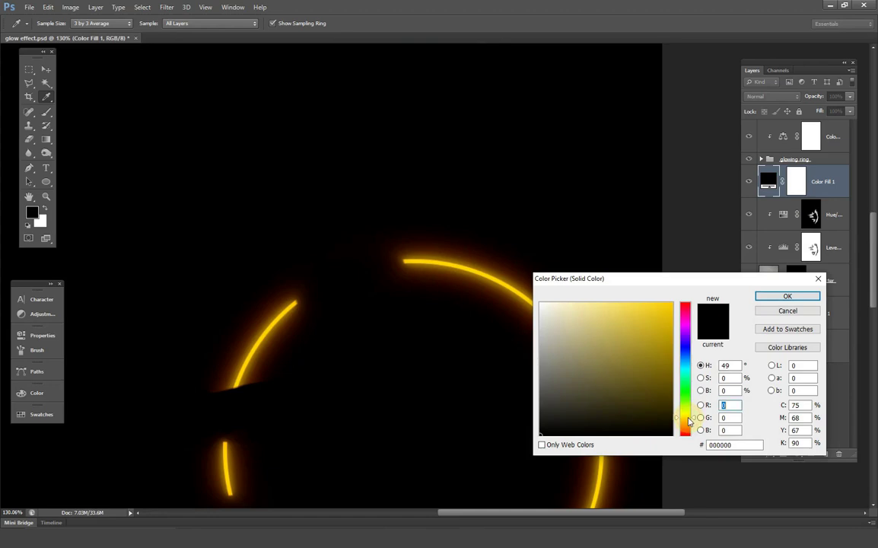
click(658, 303)
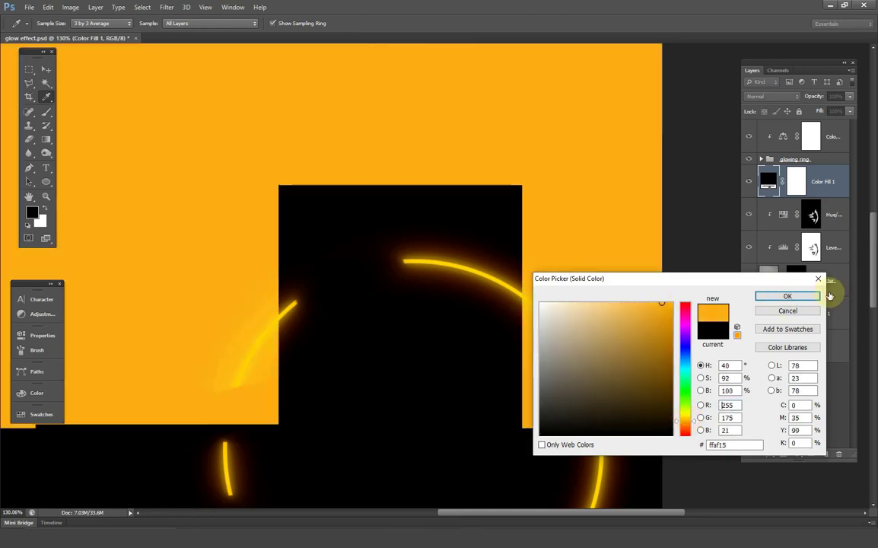
click(811, 297)
key(b)
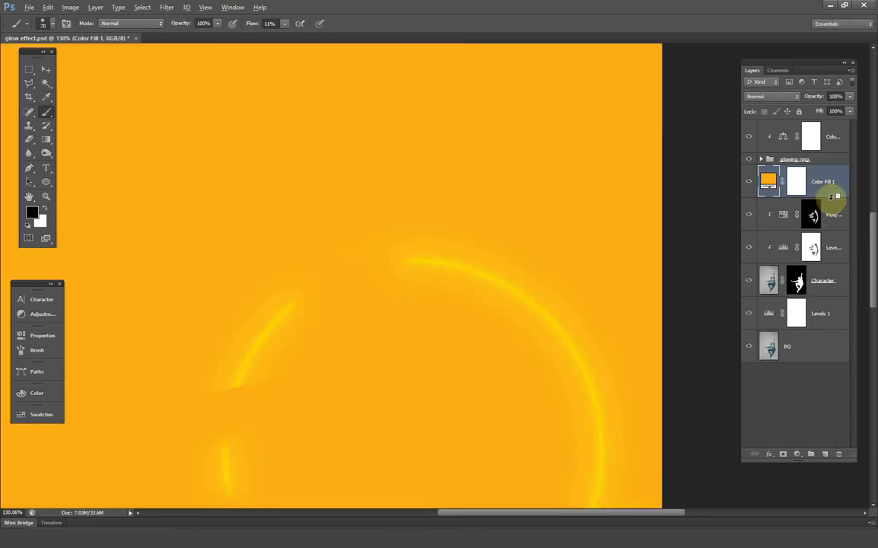
Clip the Color Fill layer to the dancer and invert its mask to black.
alt+click(831, 194)
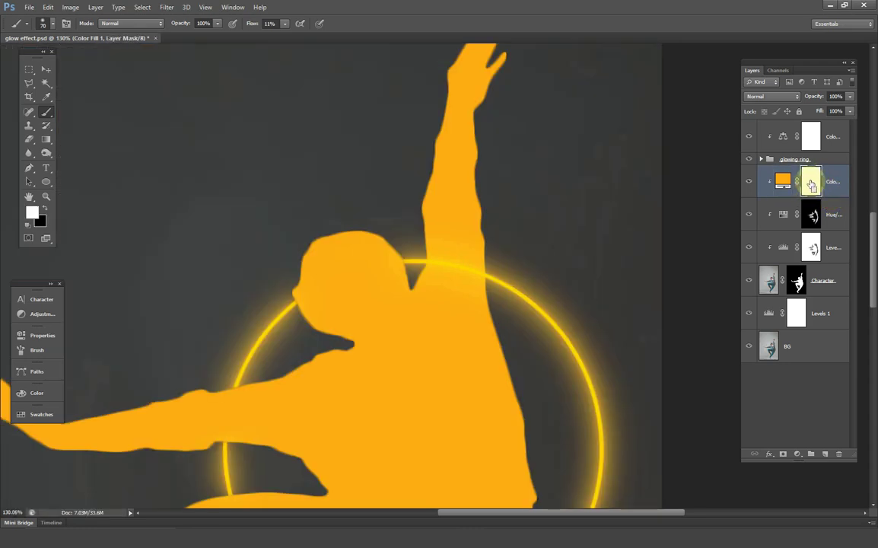
key(ctrl+i)
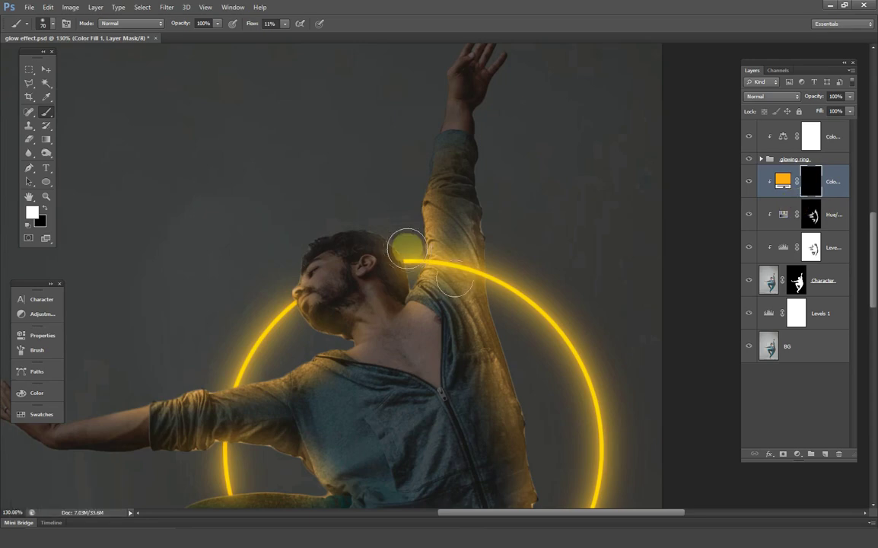
scroll(407, 242, up, 6)
Change the Color Fill layer's colour to the yellow ffd500 sampled from the glowing ring.
double_click(783, 180)
click(477, 285)
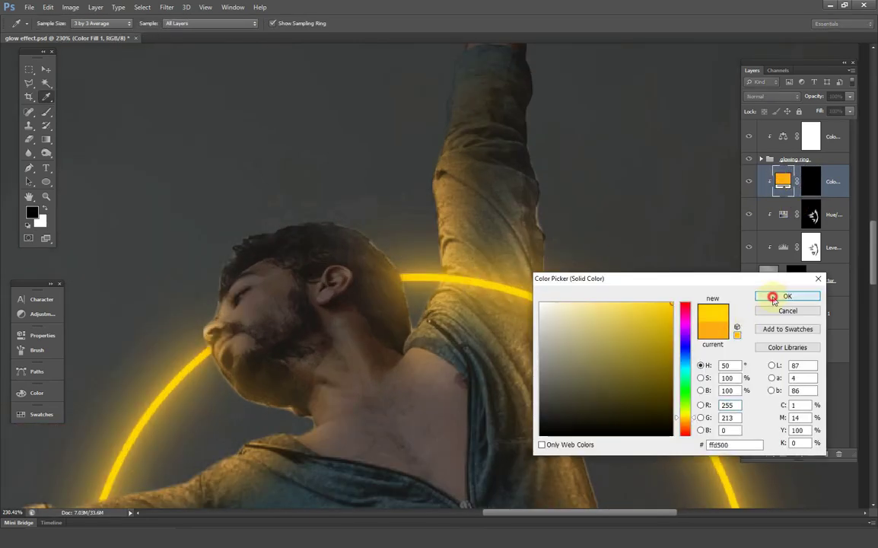
click(776, 298)
scroll(490, 339, down, 8)
drag(546, 326, 506, 239)
scroll(505, 239, up, 1)
Paint white on the Color Fill mask along the dancer's lit edges near the ring, using a 50 px brush at 3% flow.
click(809, 181)
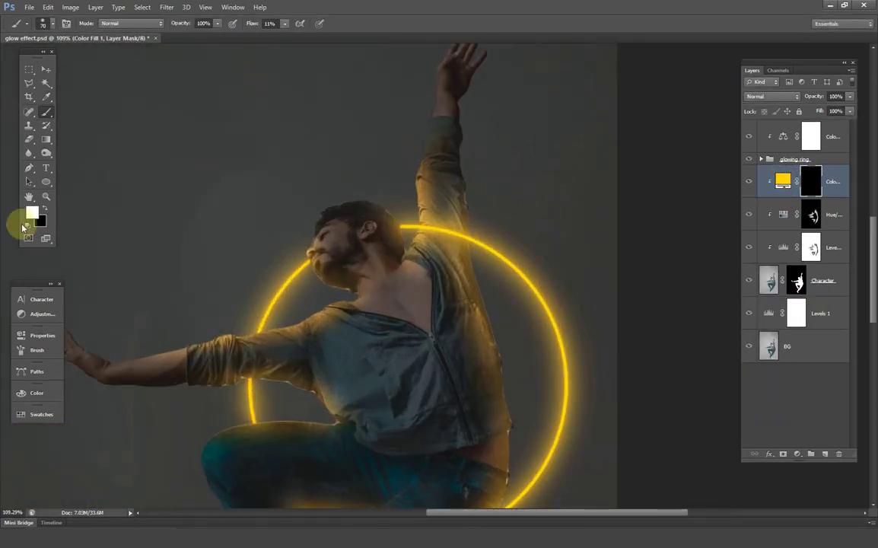
drag(250, 26, 245, 26)
scroll(286, 324, up, 5)
key(bracketleft)
key(bracketleft)
drag(225, 347, 340, 294)
drag(342, 494, 402, 342)
drag(269, 341, 405, 350)
scroll(426, 396, down, 1)
Erase excess glow from the Color Fill mask and paint more yellow light onto the dancer's body beside the ring.
key(e)
drag(359, 370, 278, 370)
scroll(335, 346, up, 2)
key(b)
drag(386, 445, 406, 446)
drag(644, 502, 619, 393)
drag(698, 128, 612, 331)
drag(548, 106, 562, 449)
scroll(488, 242, down, 15)
scroll(524, 266, up, 10)
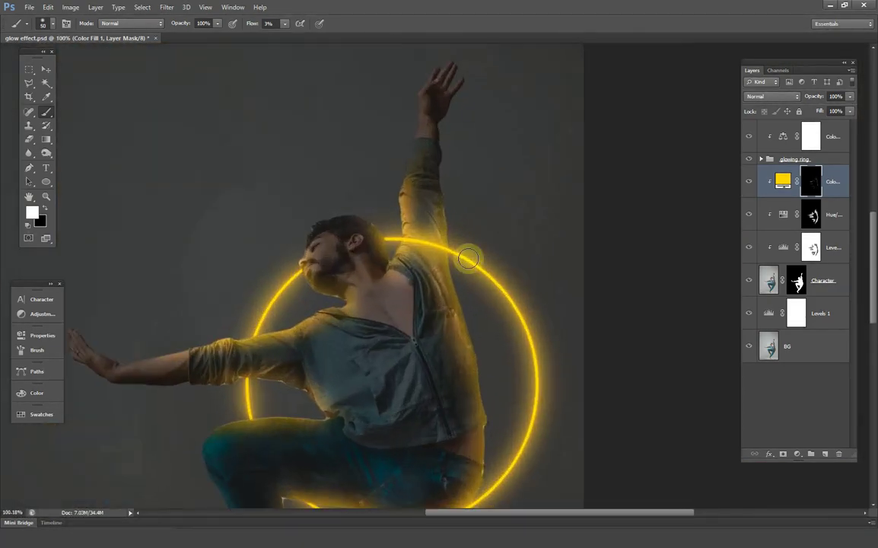
Set the ring's Color Balance midtones to red +100, green -70 and blue +54.
scroll(433, 285, up, 3)
double_click(784, 138)
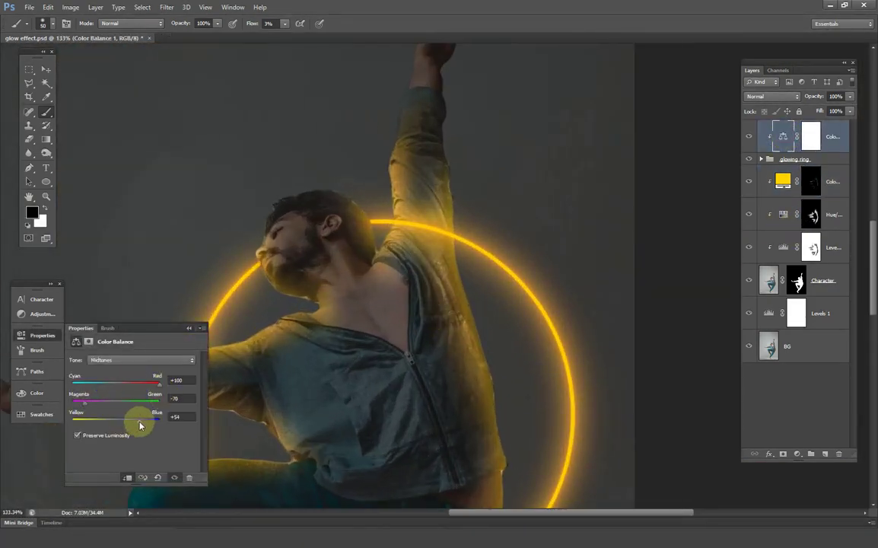
click(189, 329)
Change the Color Fill to a deeper orange matching the ring and slightly lower the hue of the dancer's Hue/Saturation adjustment.
scroll(418, 332, down, 5)
double_click(783, 179)
click(765, 297)
double_click(783, 213)
drag(88, 401, 84, 400)
click(190, 329)
Touch up the orange light on the dancer through the Hue/Saturation and Color Fill masks, using the brush at 12% flow.
scroll(365, 342, up, 3)
scroll(479, 301, up, 5)
drag(502, 434, 411, 142)
click(811, 214)
drag(251, 24, 257, 24)
click(811, 181)
drag(483, 386, 501, 358)
scroll(502, 359, down, 6)
scroll(547, 155, up, 4)
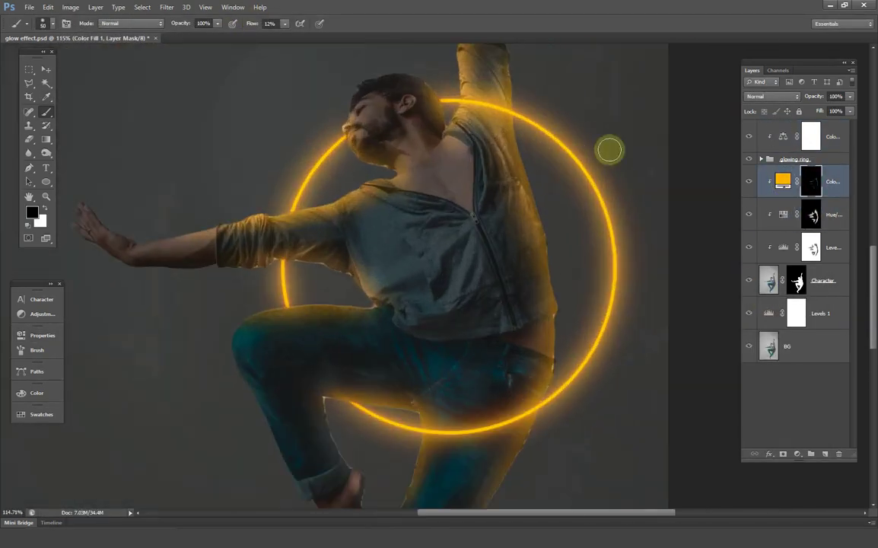
Add a new layer named highlights above the Color Fill and clip it to the dancer.
click(824, 453)
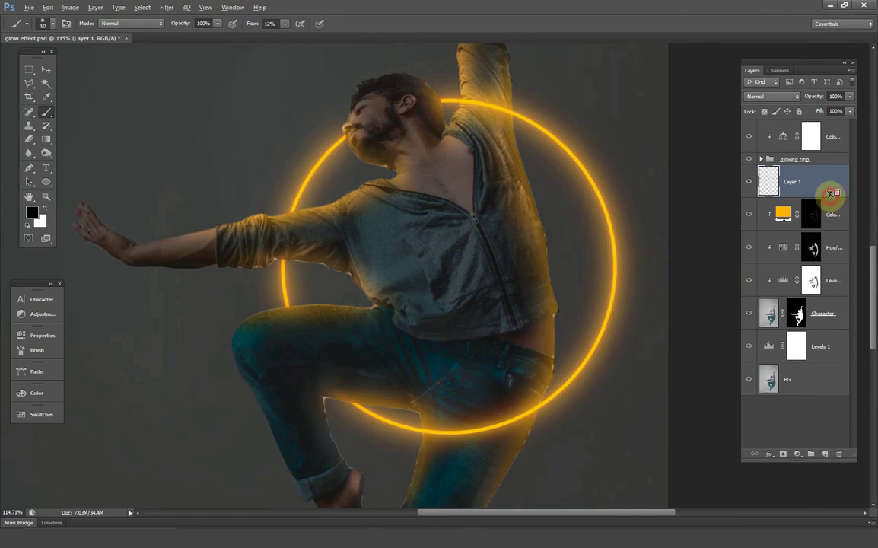
alt+click(830, 195)
double_click(806, 181)
text(H)
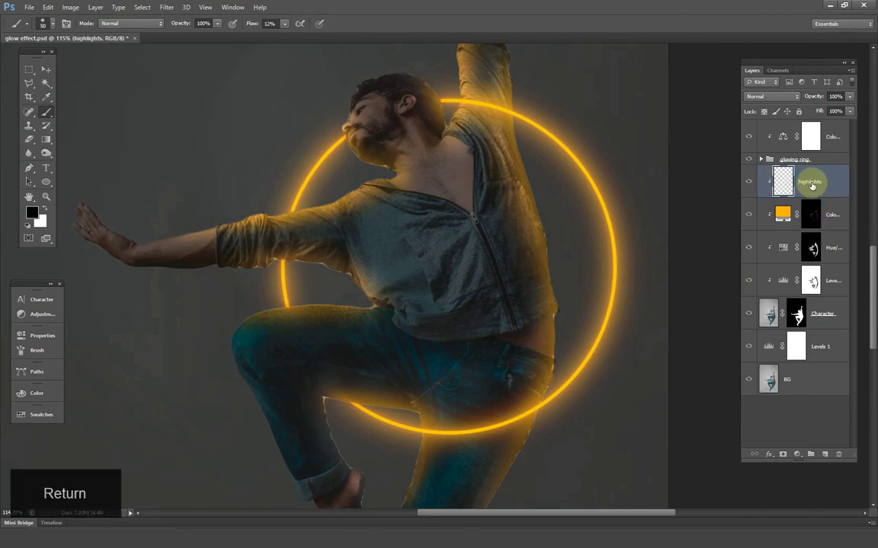
Sample the ring's orange for the brush at 5% flow and set the highlights layer's blend mode to Color Dodge.
scroll(611, 192, up, 3)
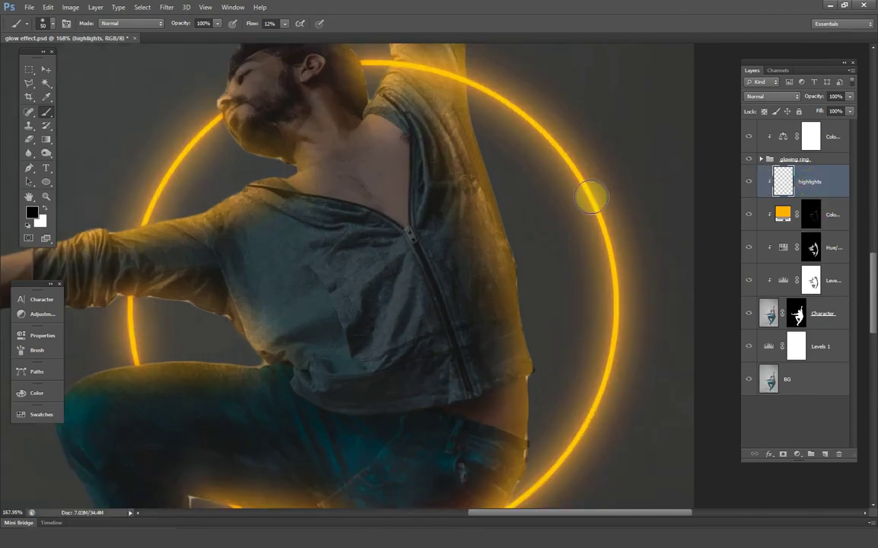
key(alt)
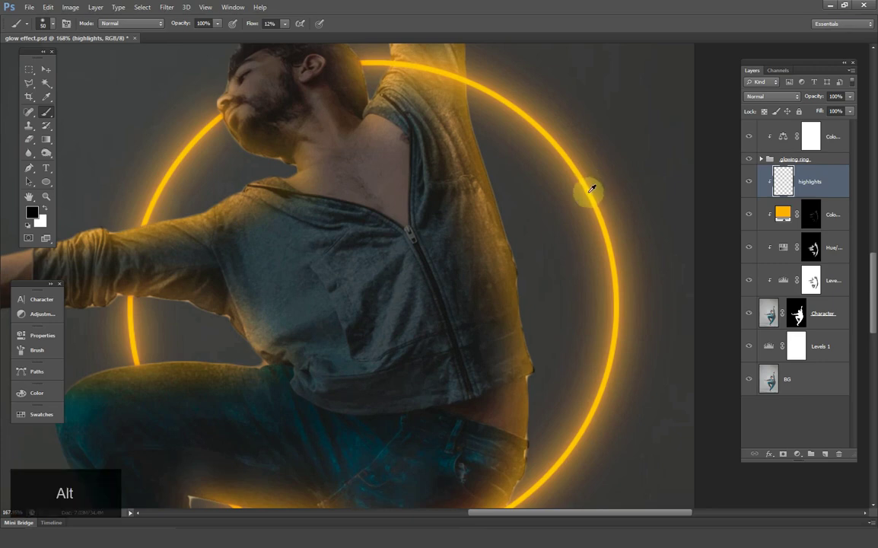
alt+click(591, 190)
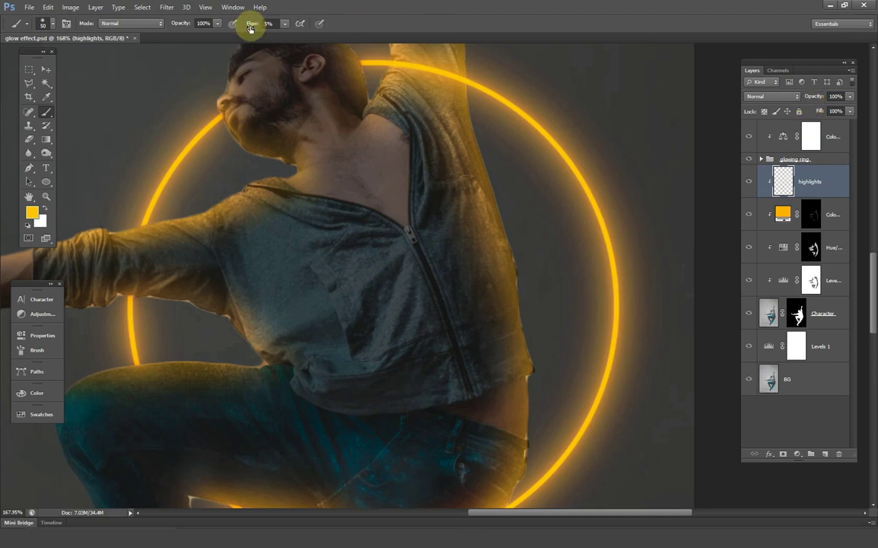
click(774, 97)
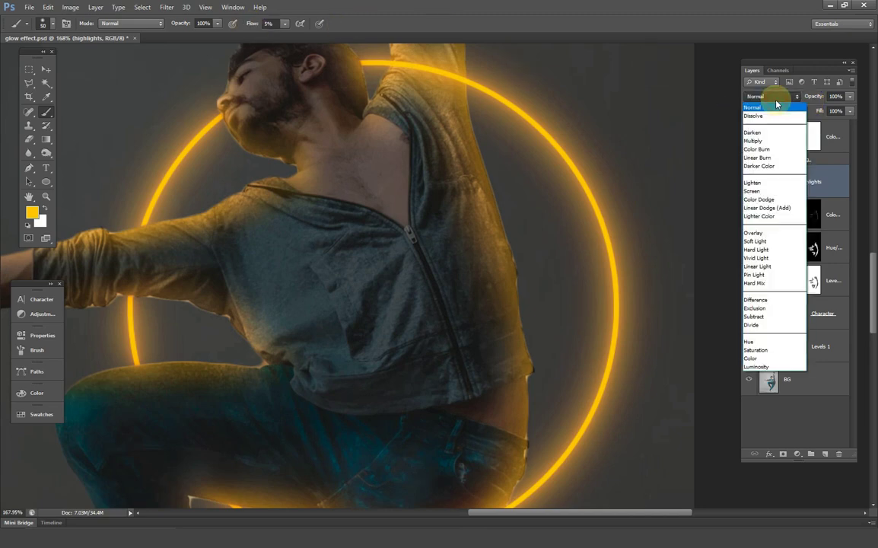
click(769, 201)
Paint highlights along the outer edge of the torso and raised arm with a 30 px brush, undoing unwanted strokes.
key(bracketleft)
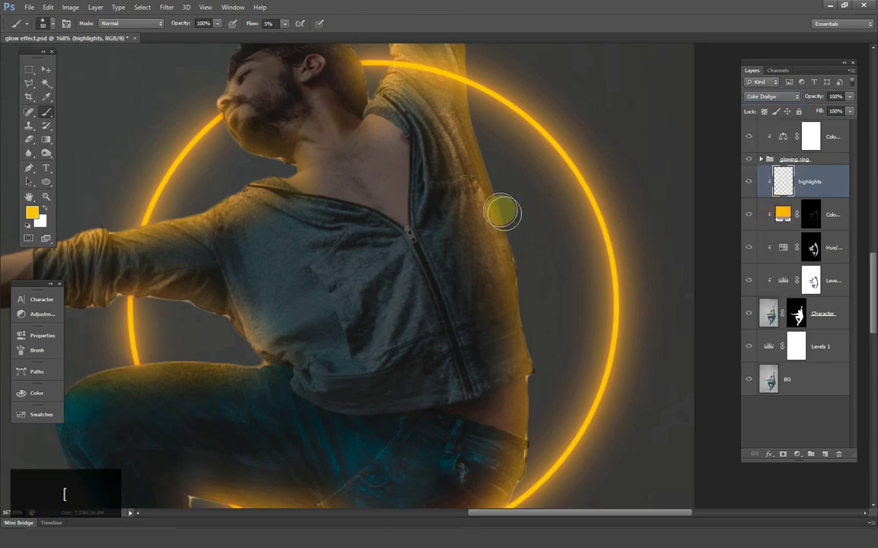
key(ctrl+z)
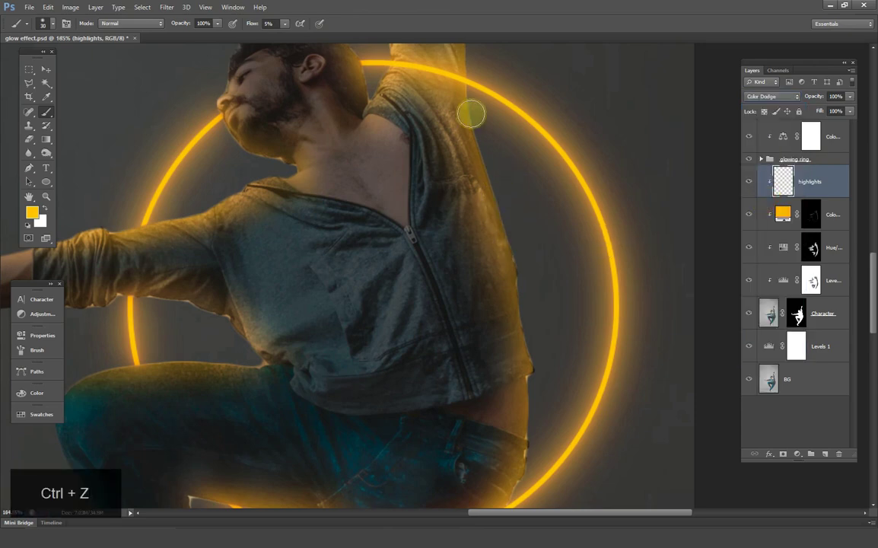
scroll(468, 83, up, 3)
drag(469, 68, 486, 183)
drag(482, 224, 492, 229)
key(ctrl+z)
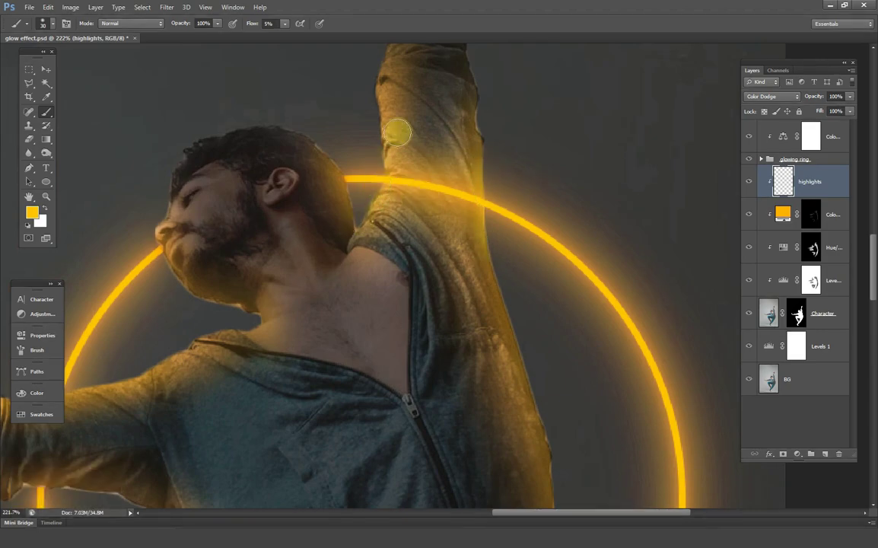
Paint highlights along the dancer's face near the ring with a 20 px brush.
scroll(368, 241, down, 6)
scroll(255, 228, up, 8)
key(bracketleft)
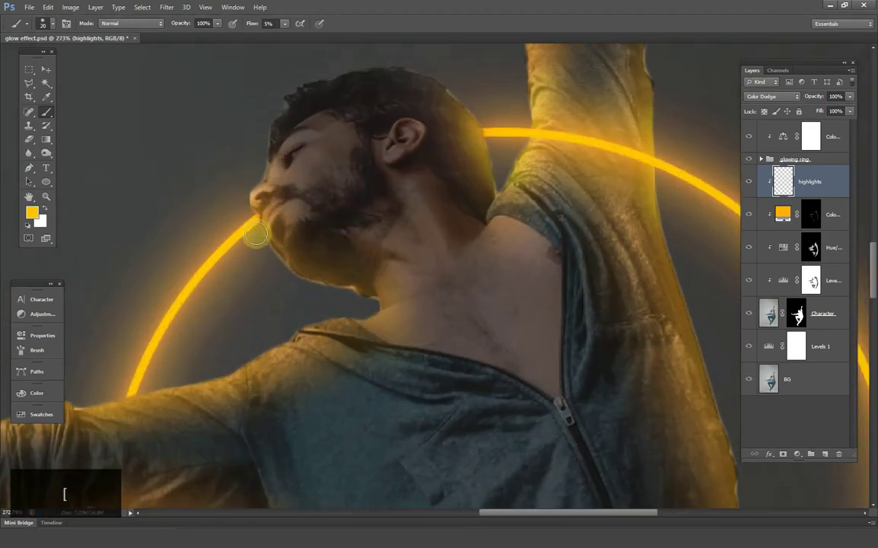
drag(255, 223, 248, 186)
scroll(259, 215, down, 3)
Enlarge the brush to 35 px and paint highlights along the outstretched arm and the top of the raised thigh.
scroll(196, 377, up, 4)
key(bracketright)
key(bracketright)
key(bracketright)
key(bracketright)
drag(236, 341, 108, 372)
scroll(152, 376, down, 5)
drag(262, 441, 331, 435)
scroll(396, 476, down, 7)
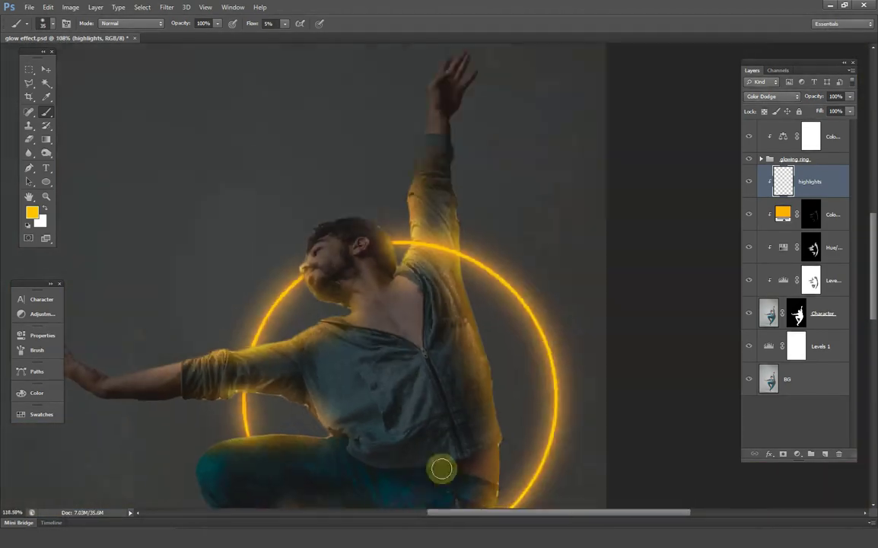
Paint further highlights on the dancer's lower body where the ring passes close.
scroll(413, 488, up, 9)
drag(498, 305, 468, 384)
drag(256, 443, 272, 353)
scroll(271, 353, down, 10)
scroll(294, 186, up, 6)
scroll(304, 198, down, 10)
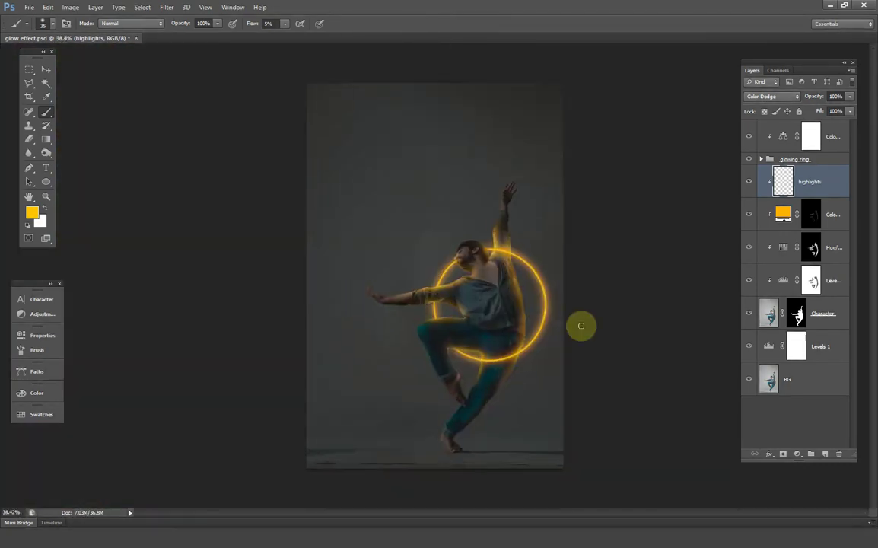
Compare the image with and without the highlights layer and set the layer's fill to 50%.
scroll(487, 289, up, 7)
click(748, 183)
key(v)
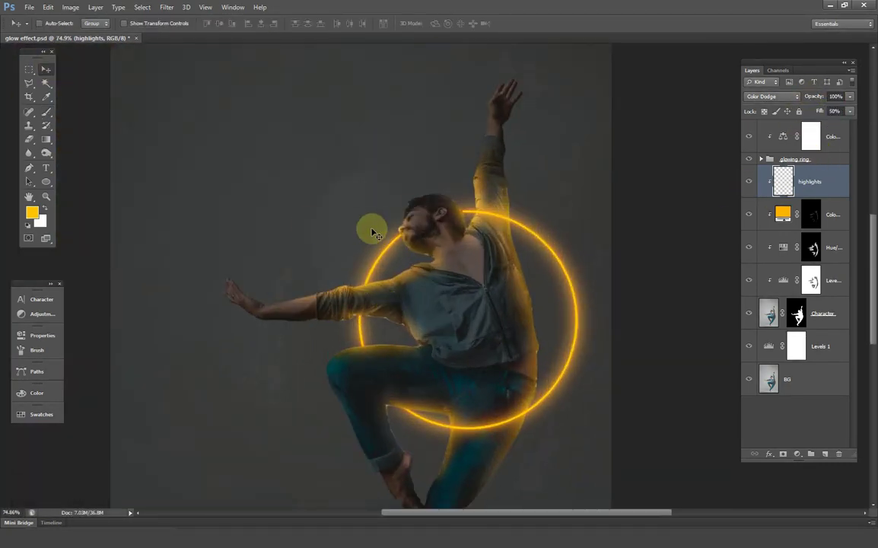
Darken the background by lowering the white output level of the Levels 1 adjustment.
key(ctrl+0)
double_click(771, 348)
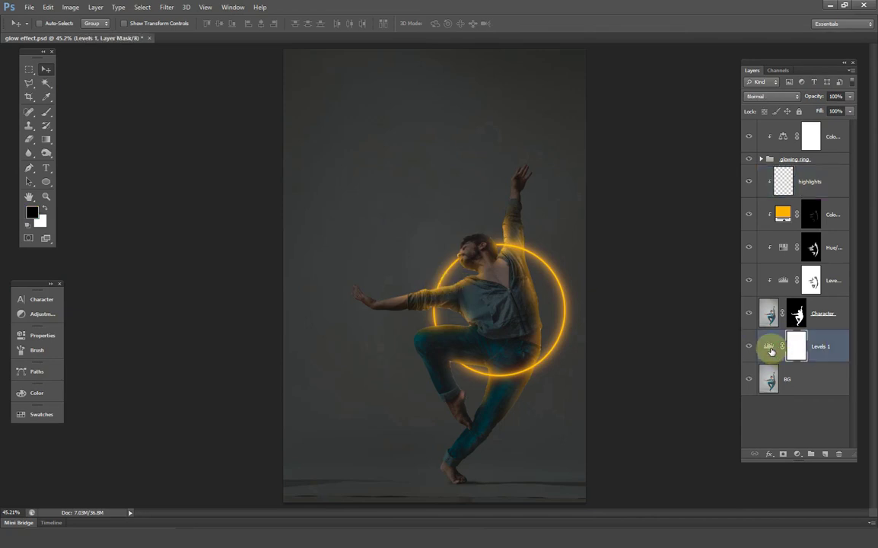
drag(123, 469, 113, 470)
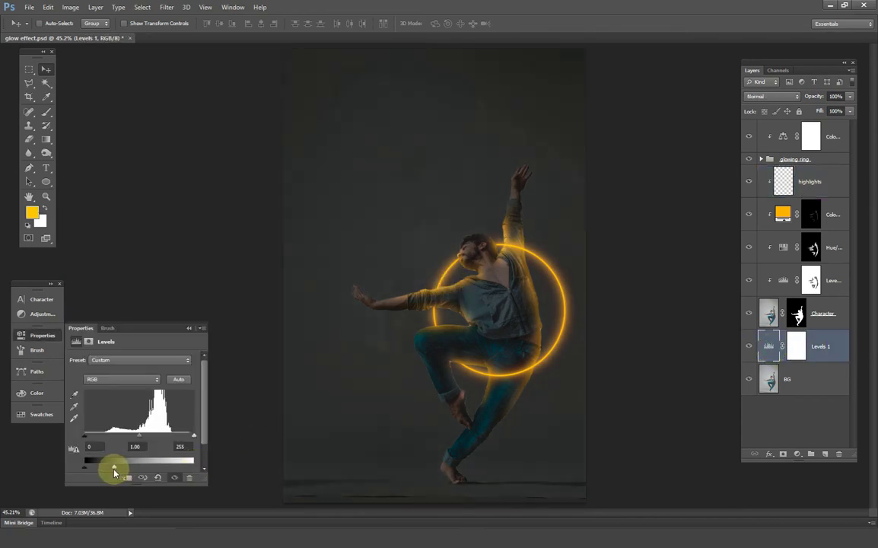
click(189, 329)
Review the output levels of the Levels 1 copy adjustment clipped to the dancer.
double_click(783, 282)
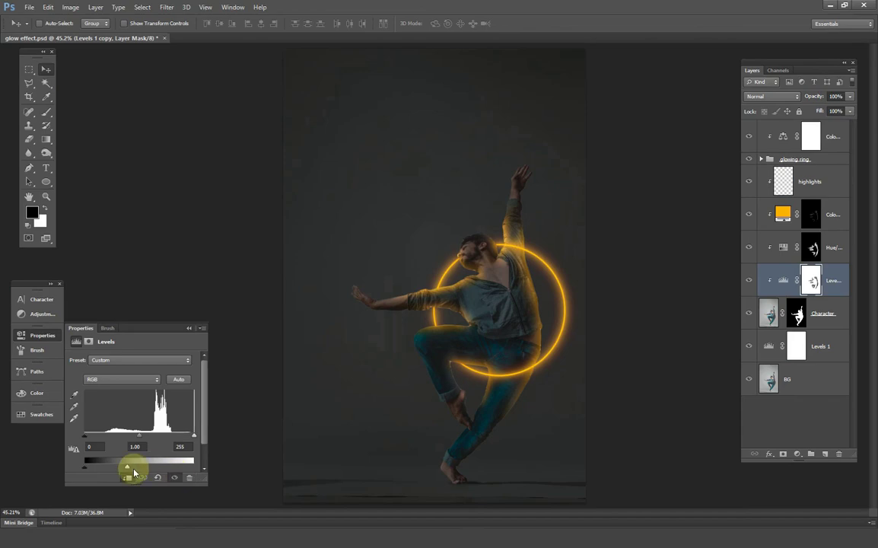
click(189, 329)
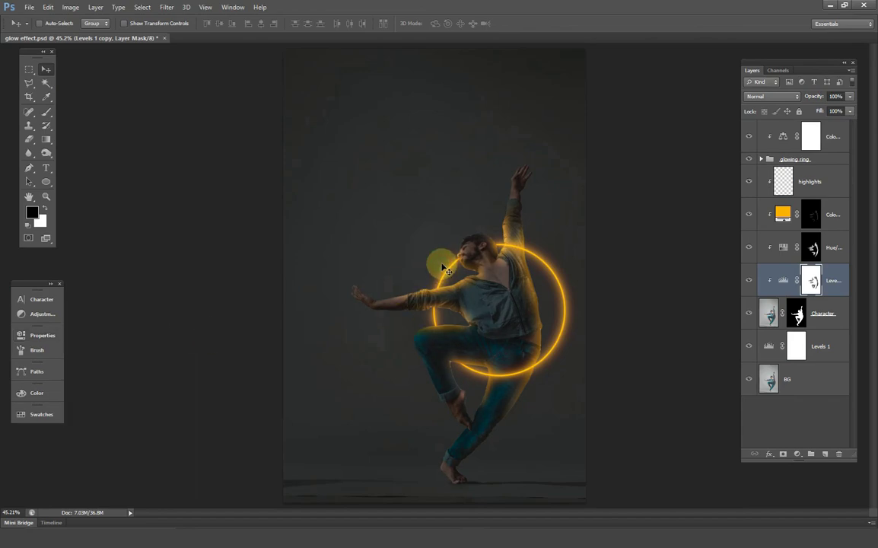
key(ctrl+0)
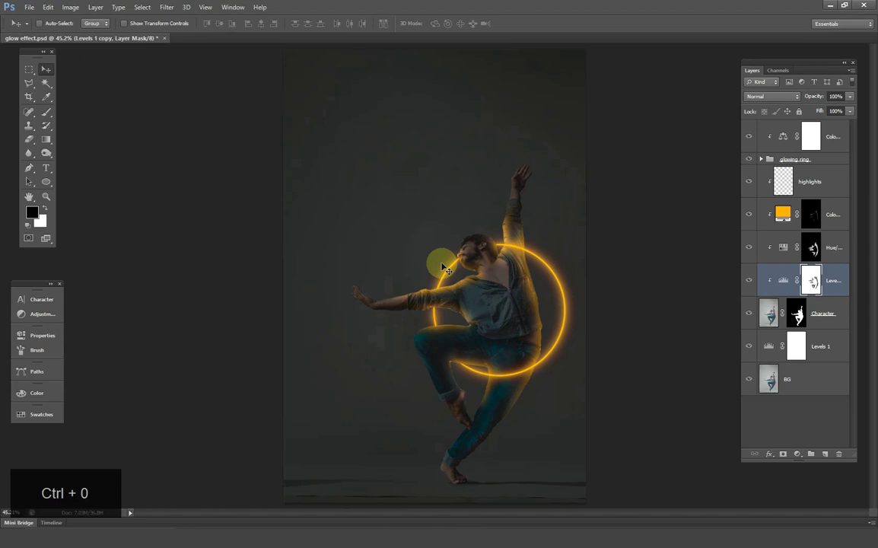